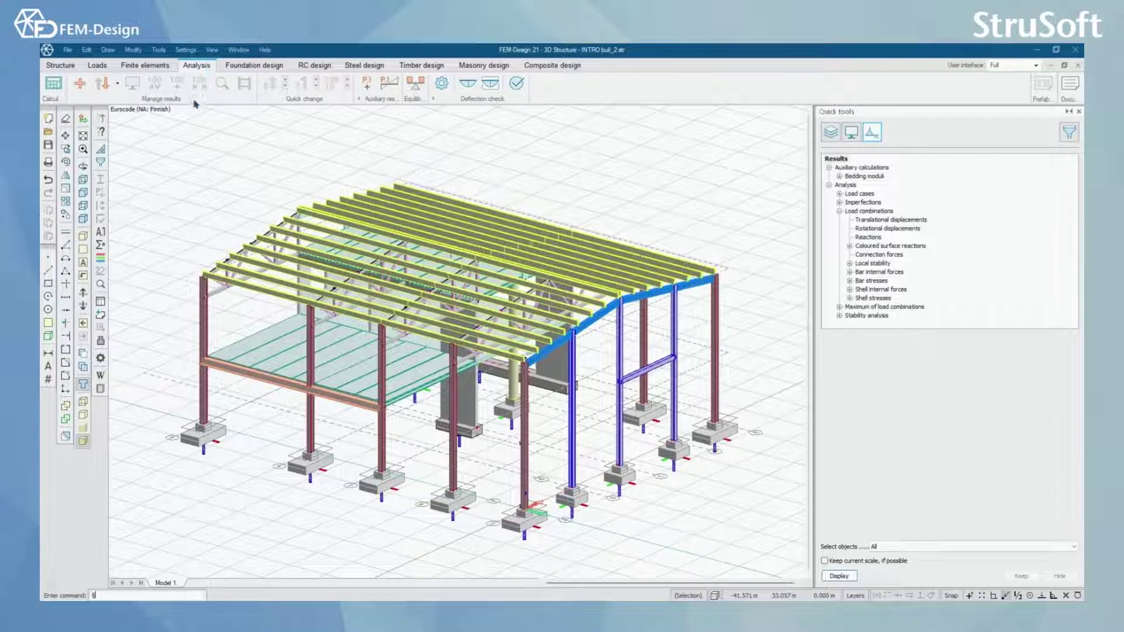
# - Open the calculation settings and close them without recalculating
pyautogui.click(53, 85)
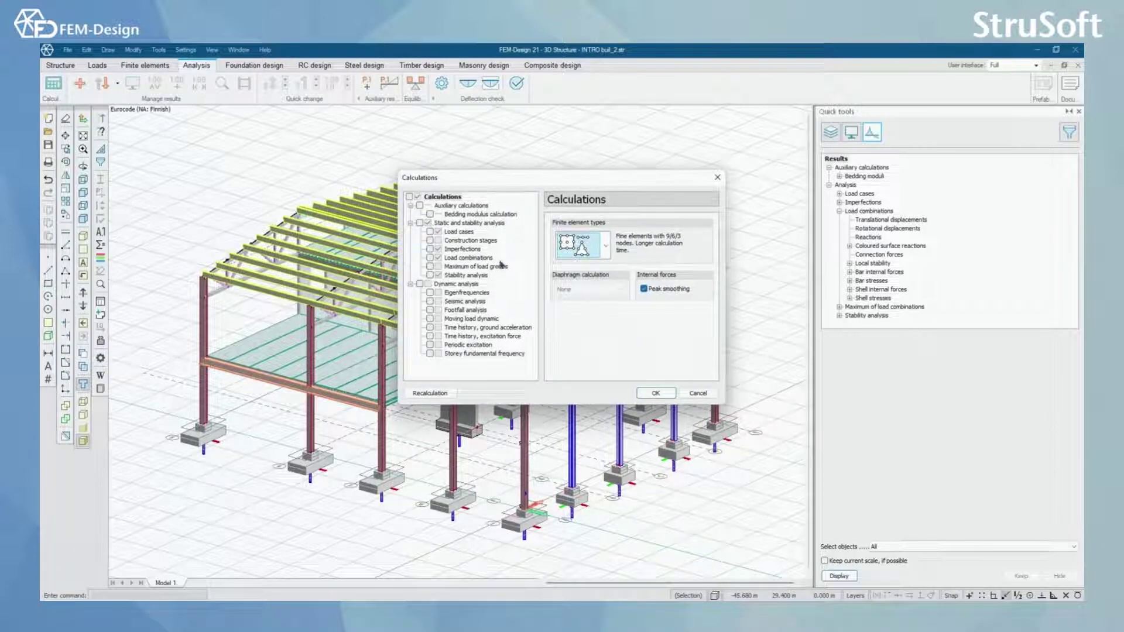
pyautogui.click(717, 179)
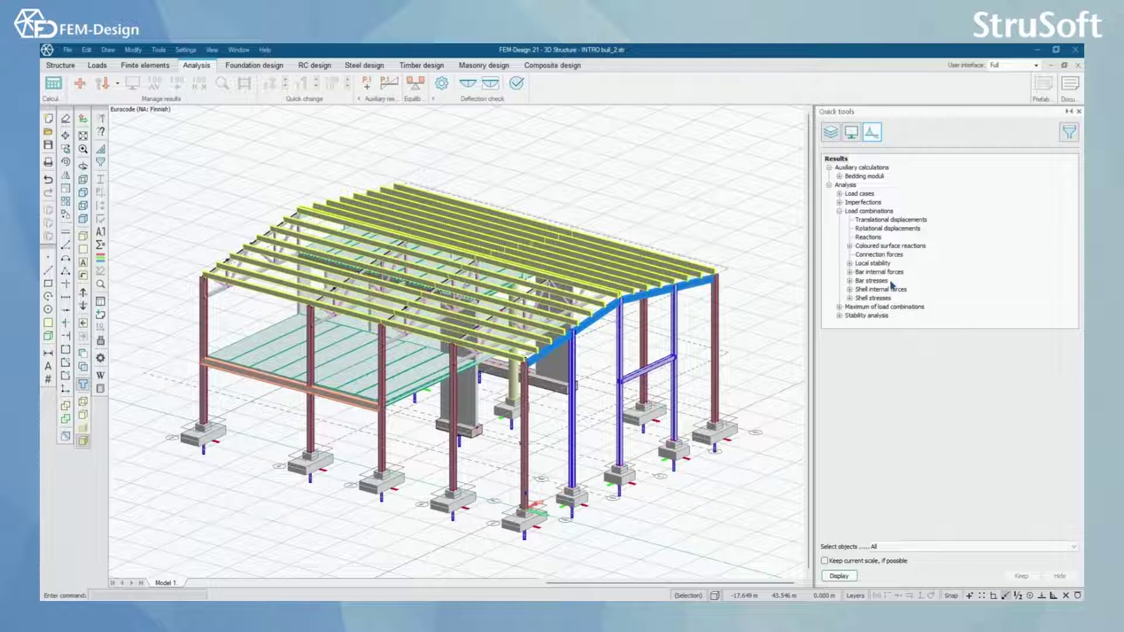
# - Expand Bar internal forces in the results tree, look at Bar stresses, then select axial force N
pyautogui.click(850, 272)
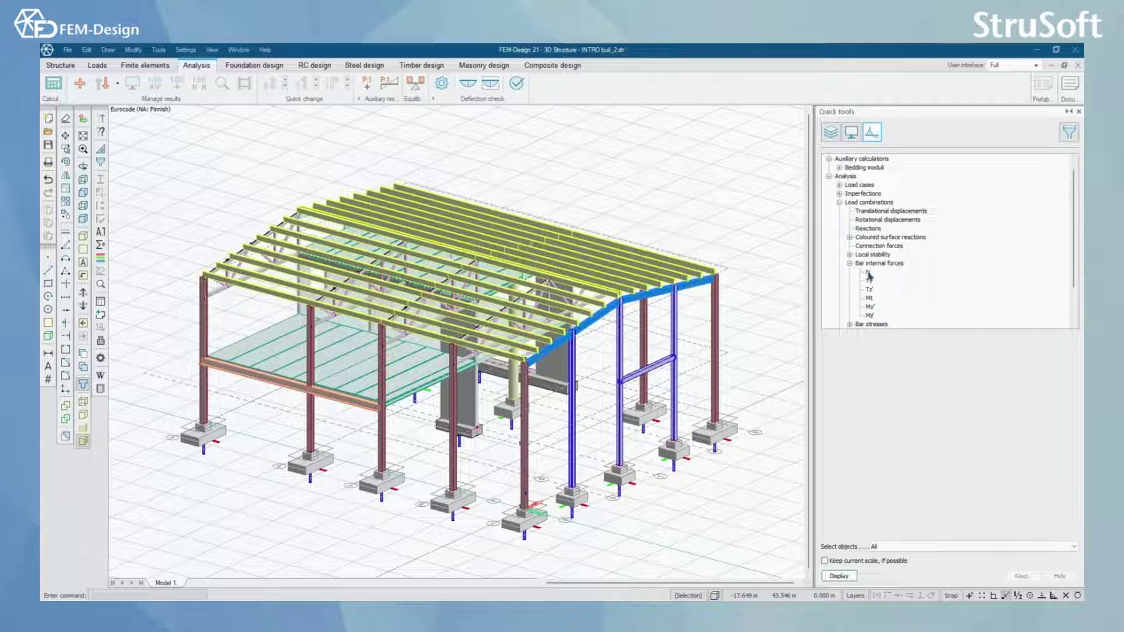
pyautogui.click(868, 273)
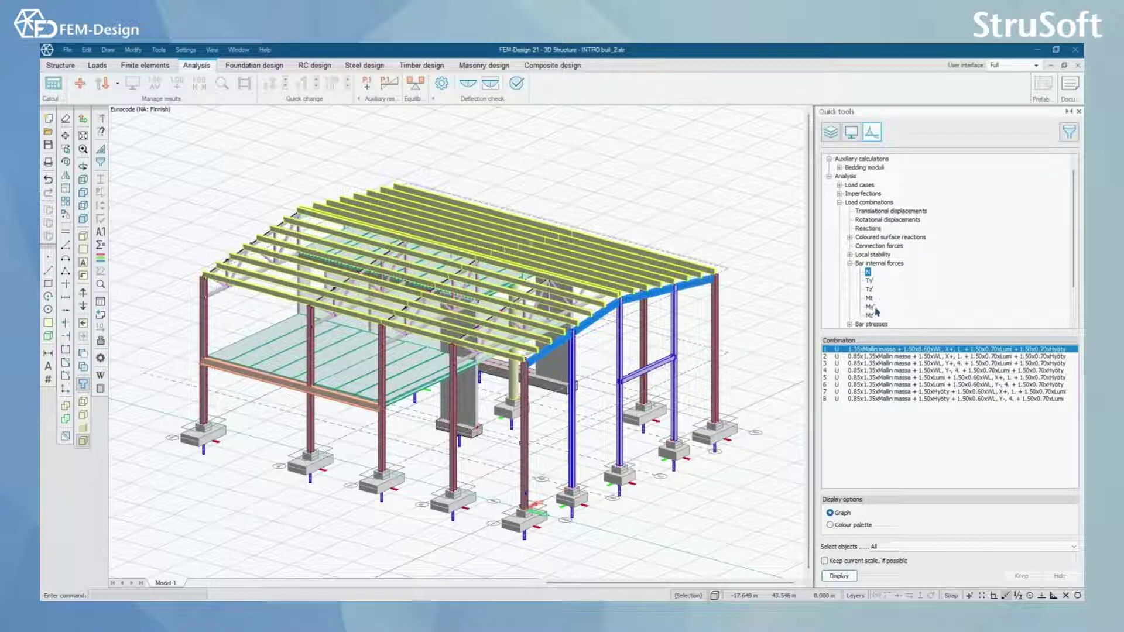
pyautogui.click(850, 263)
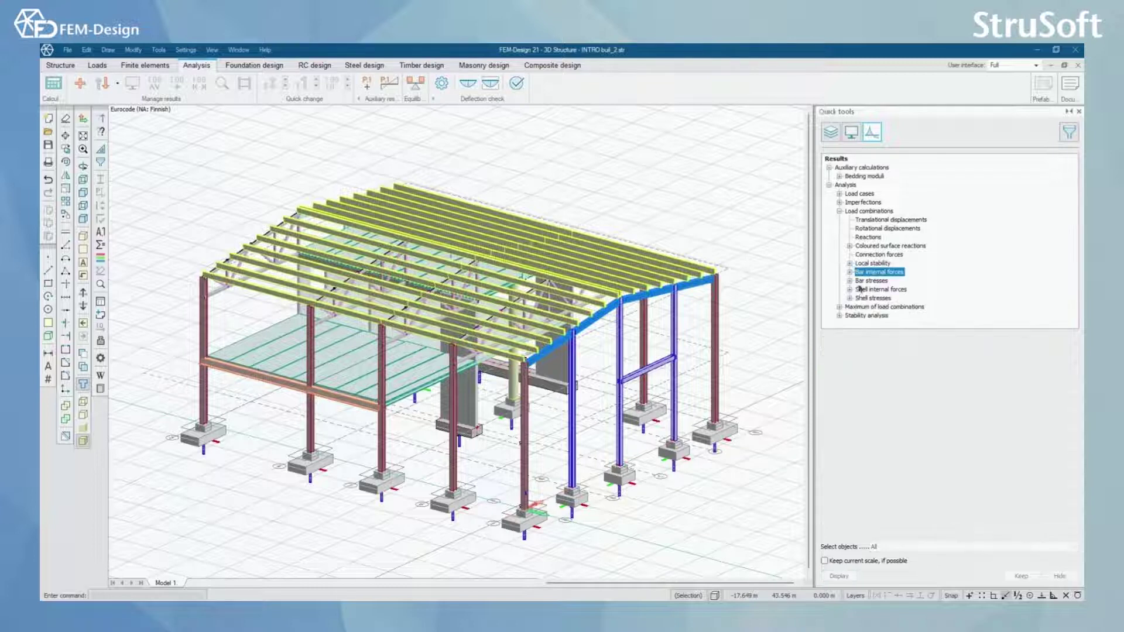
pyautogui.click(849, 282)
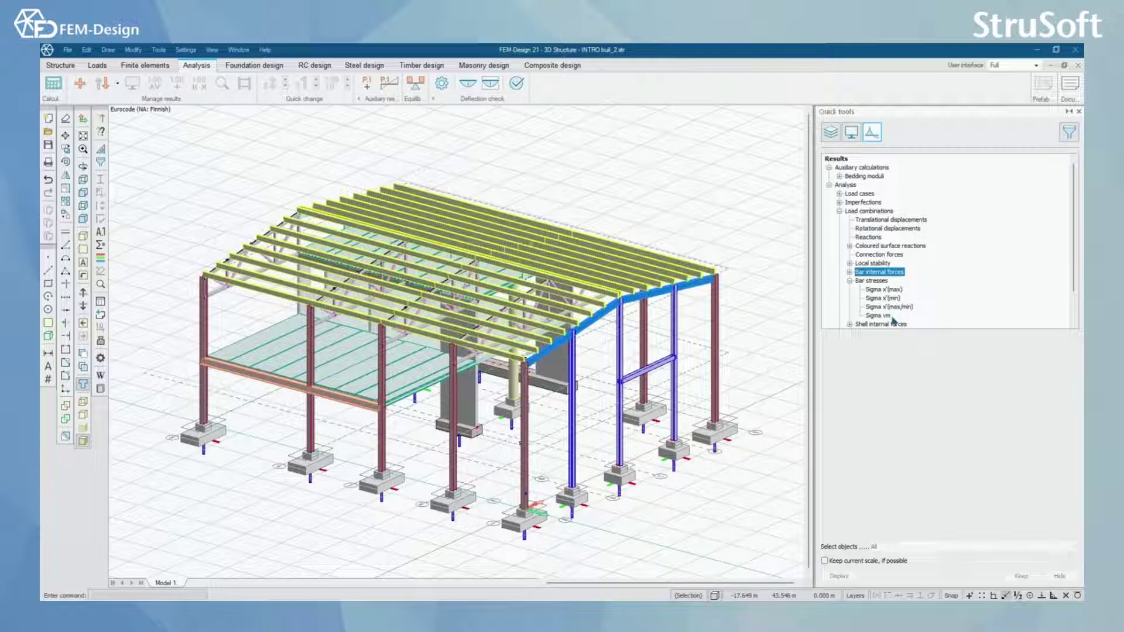
pyautogui.click(849, 281)
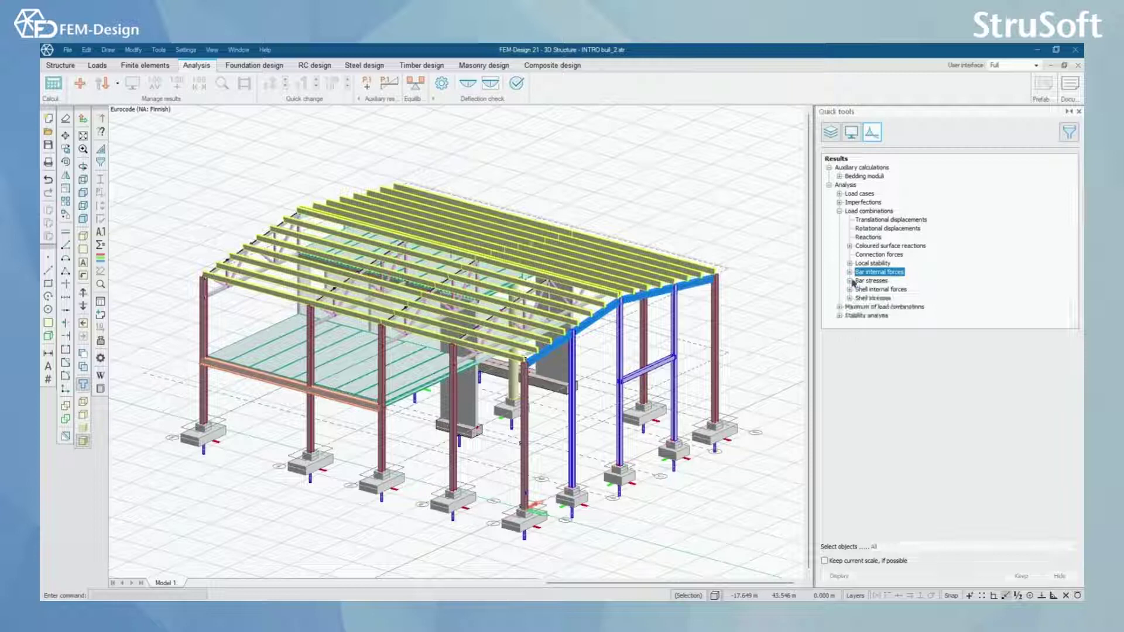
pyautogui.click(850, 272)
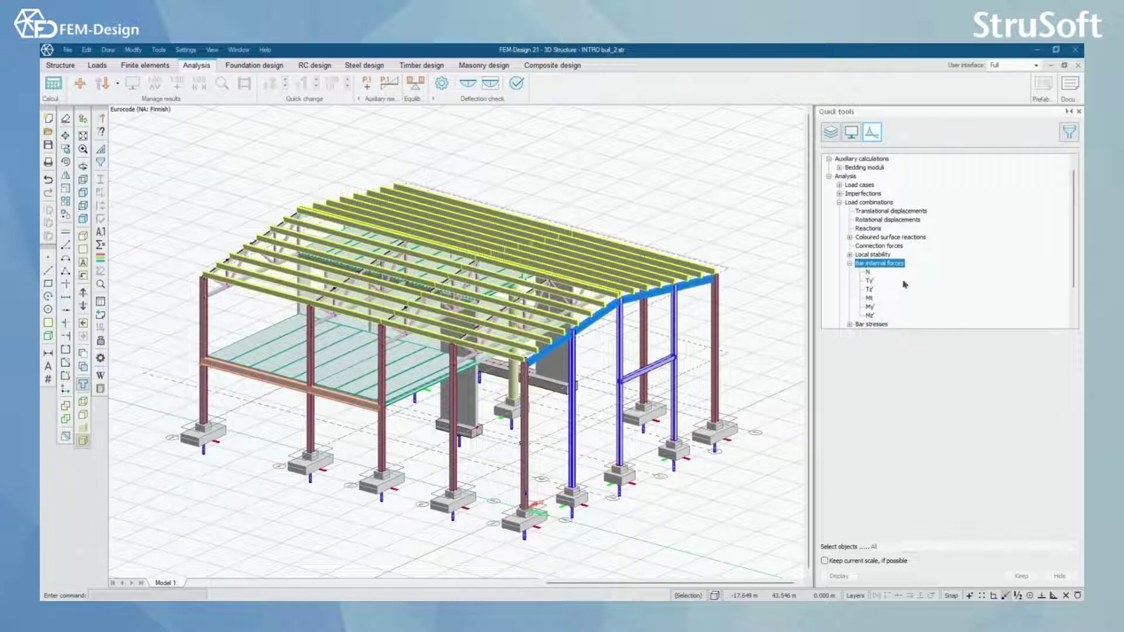
pyautogui.click(867, 272)
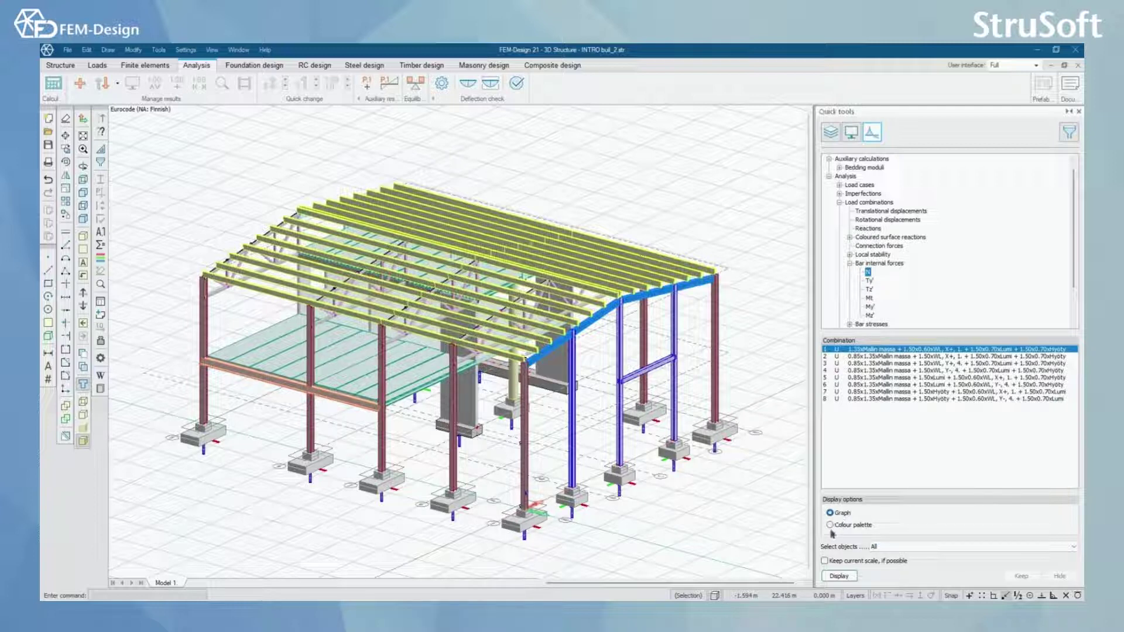
# - Draw the N diagram for the first load combination on a wireframe model, panned closer
pyautogui.click(845, 576)
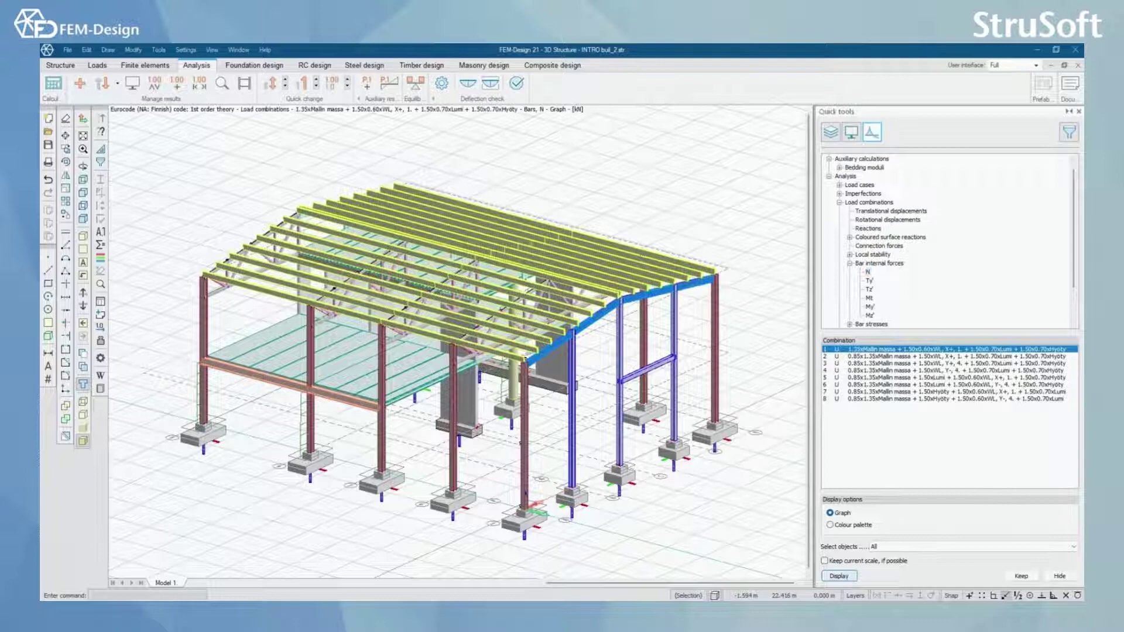
pyautogui.click(83, 385)
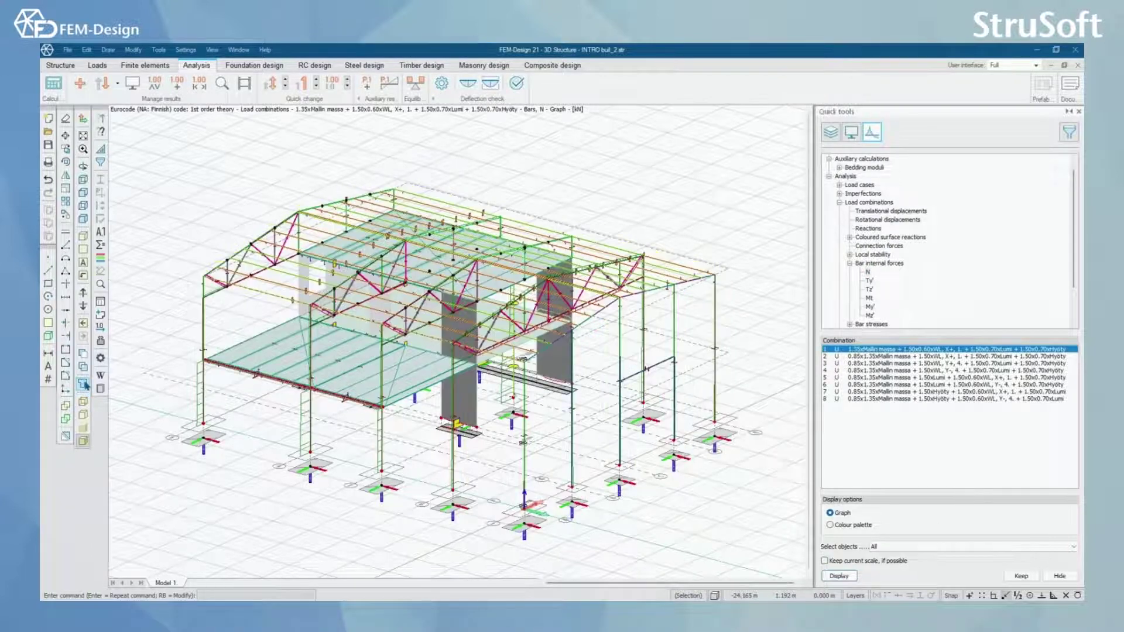
pyautogui.moveTo(303, 418); pyautogui.dragTo(288, 419, button='middle')
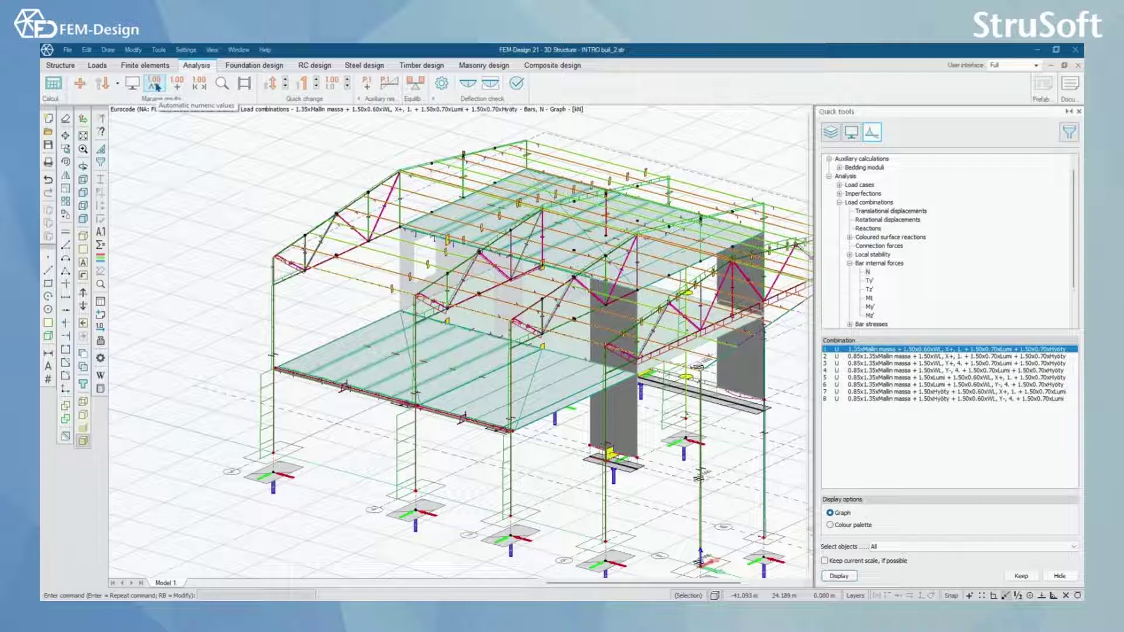
pyautogui.click(156, 87)
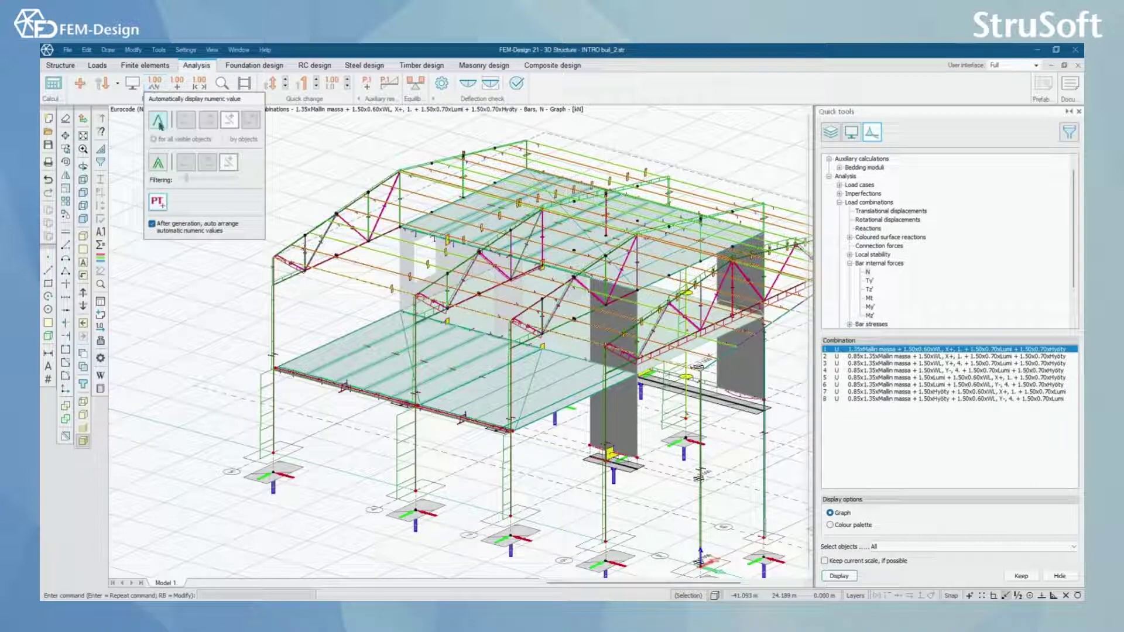
pyautogui.click(158, 163)
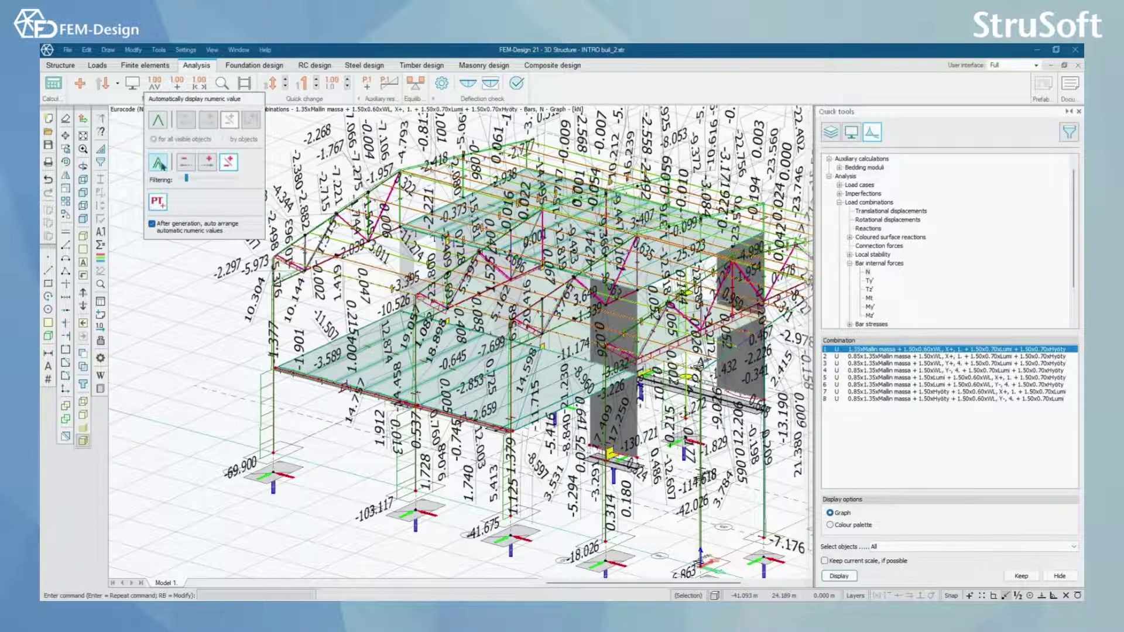
pyautogui.click(159, 164)
pyautogui.click(159, 121)
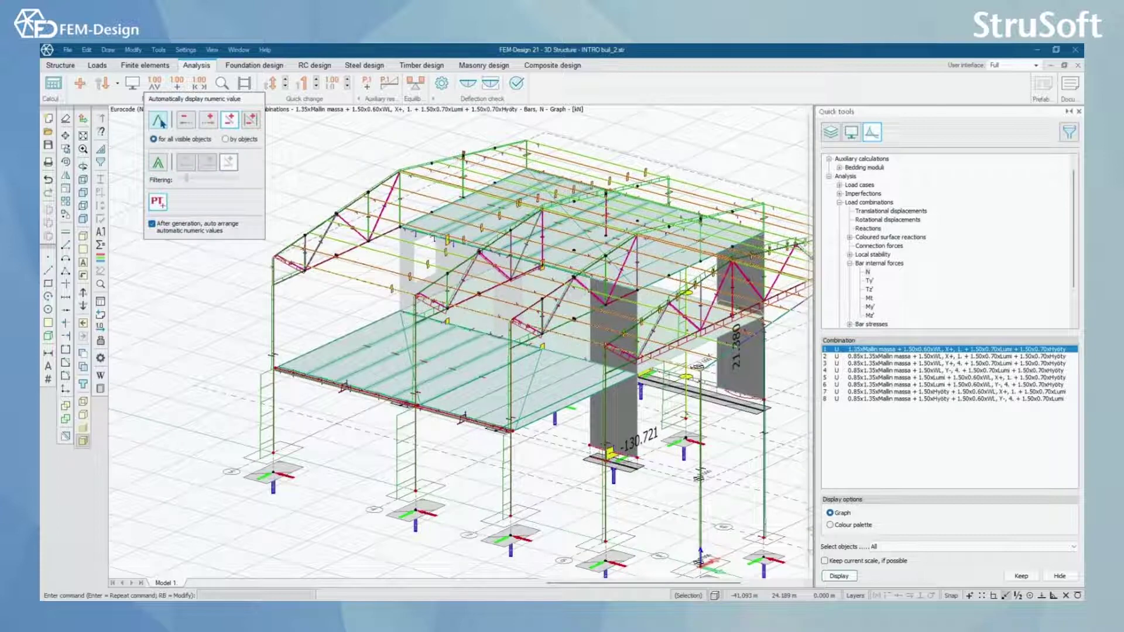
pyautogui.click(158, 163)
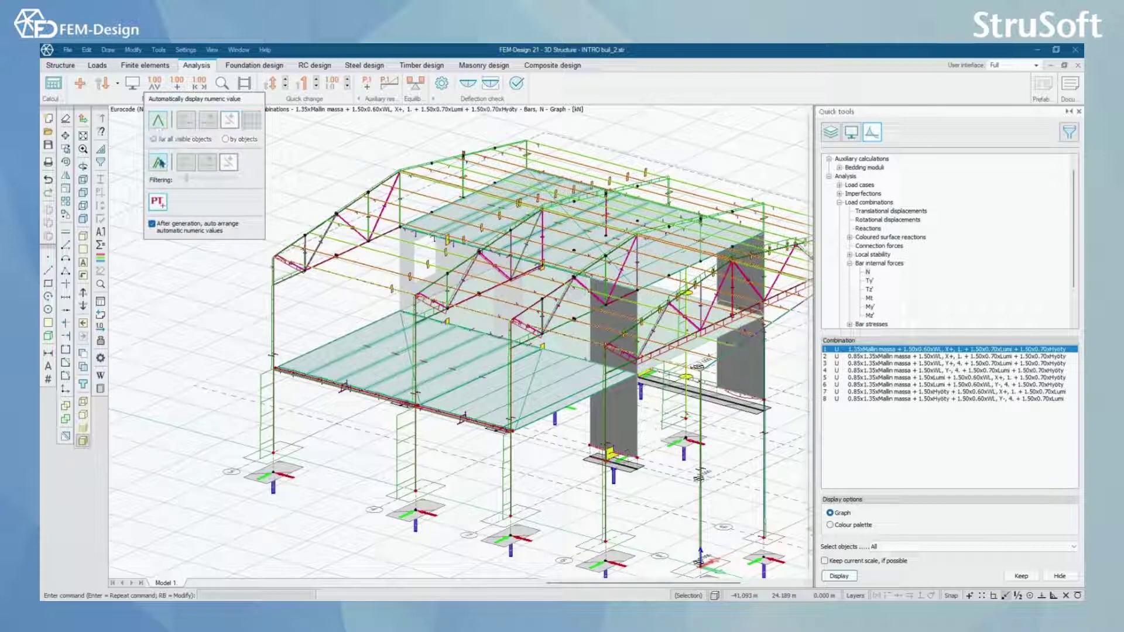
pyautogui.moveTo(474, 340); pyautogui.dragTo(621, 328, button='middle')
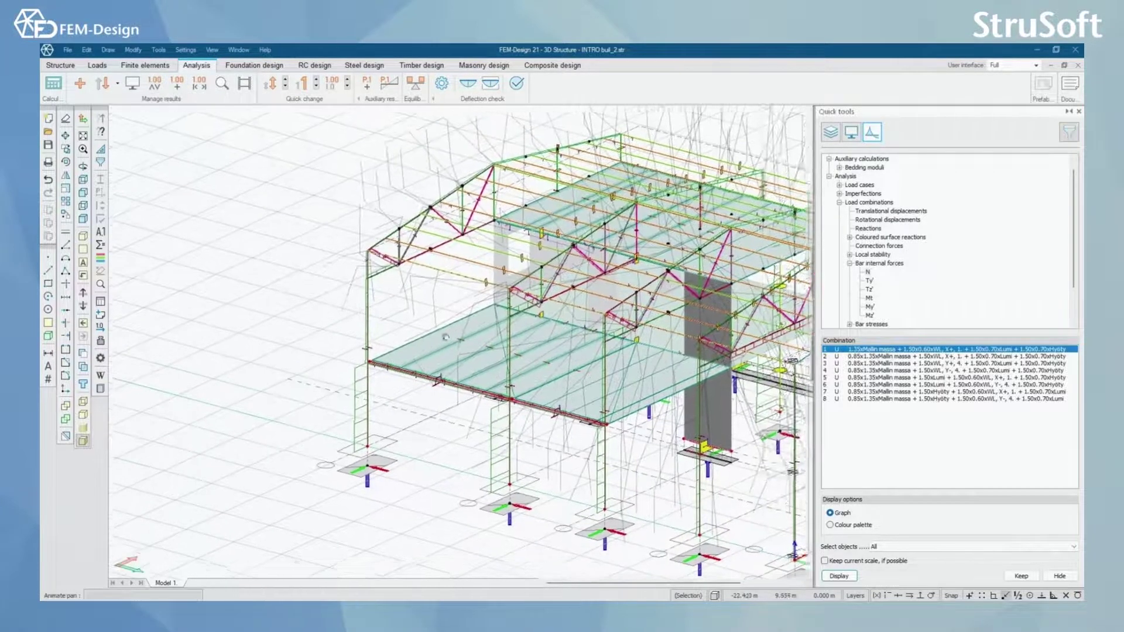
pyautogui.scroll(5, 410, 381)
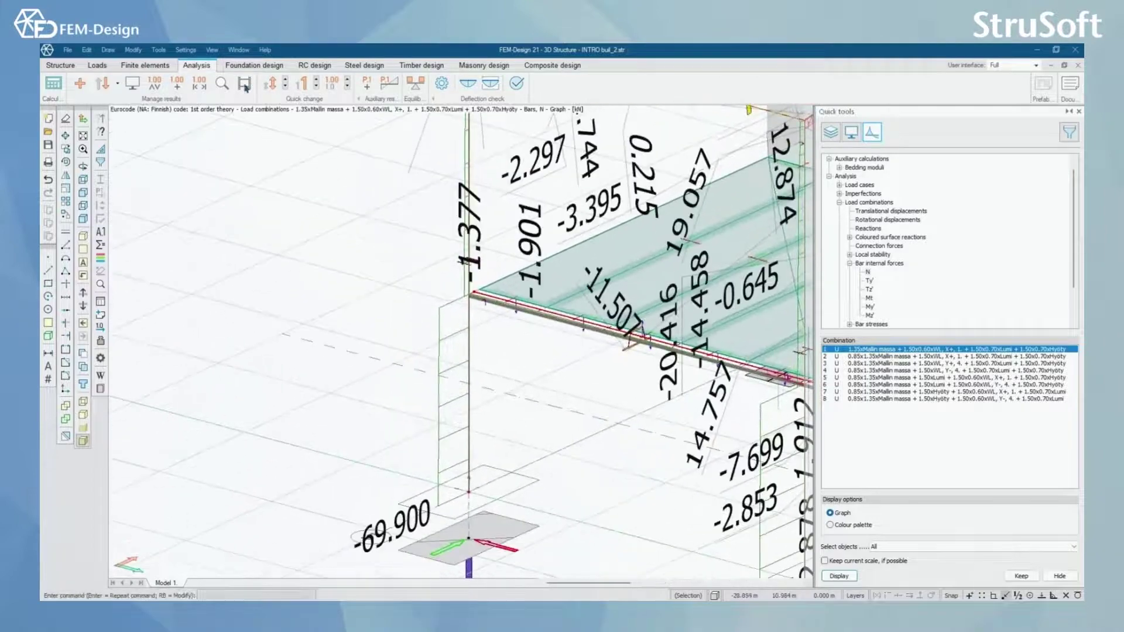
pyautogui.click(177, 88)
pyautogui.click(158, 163)
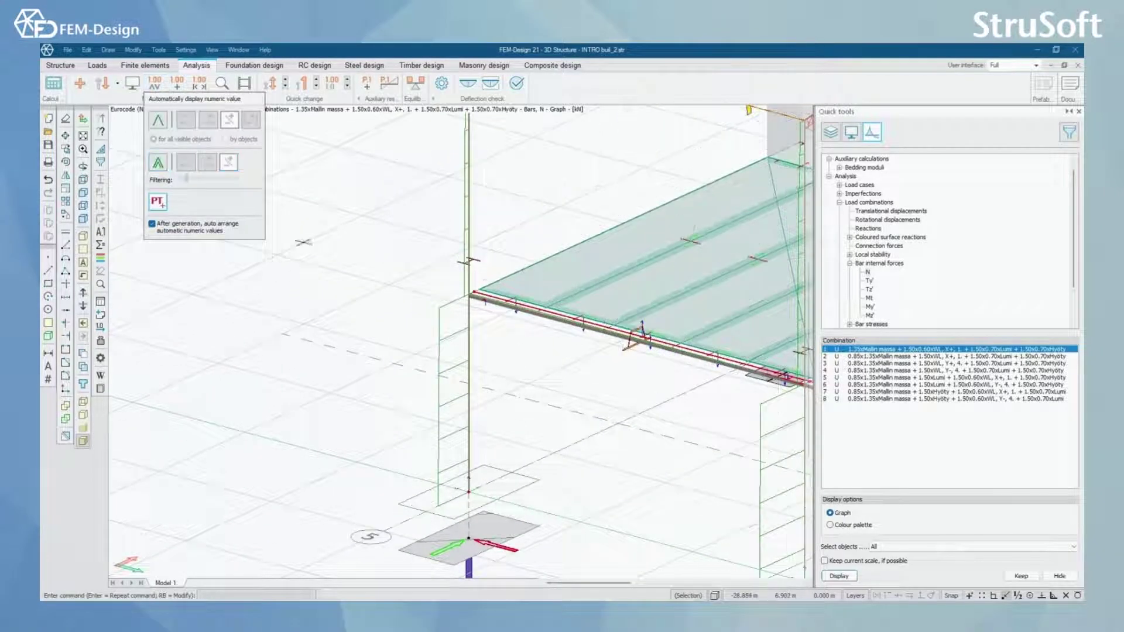
pyautogui.click(543, 212)
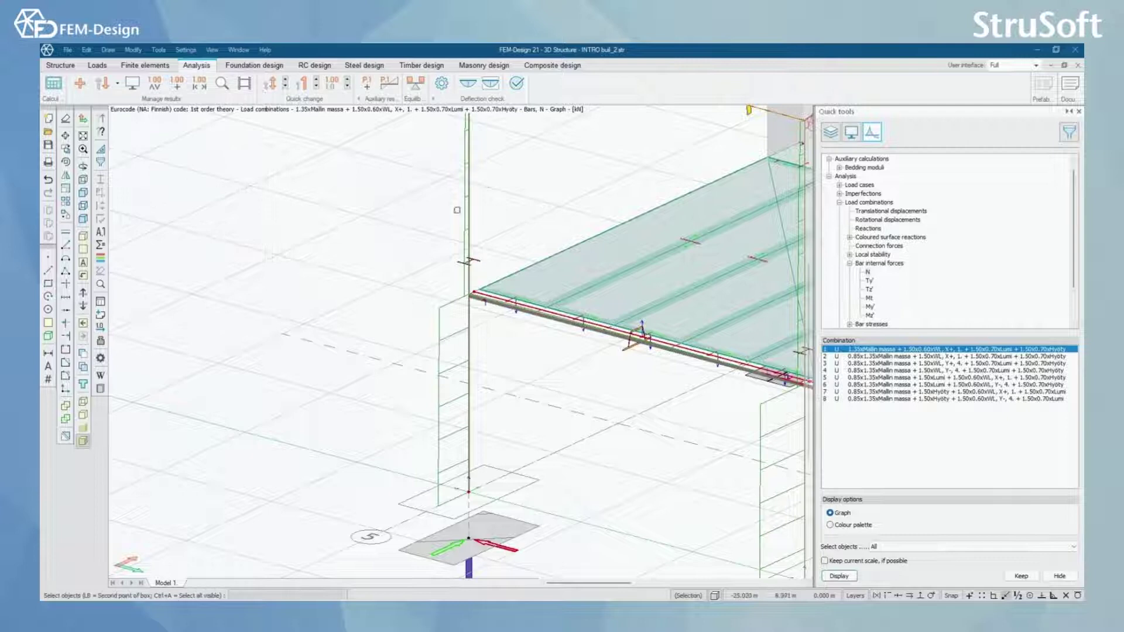
# - Hide every element except the column near the slab edge
pyautogui.rightClick(465, 212)
pyautogui.press('Escape')
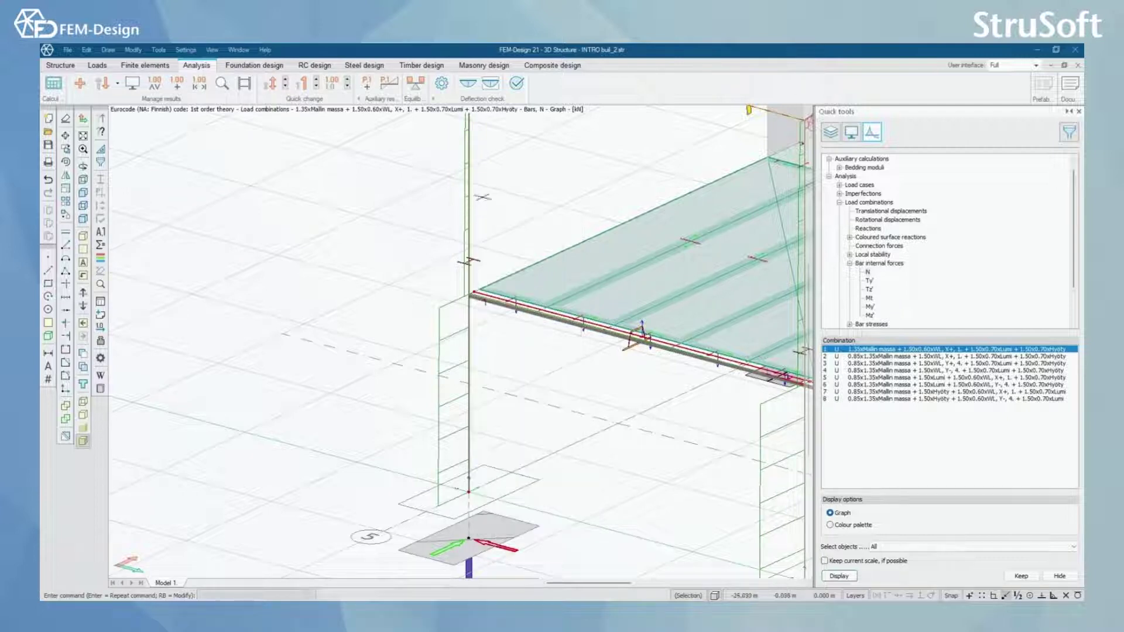
pyautogui.rightClick(467, 212)
pyautogui.rightClick(467, 214)
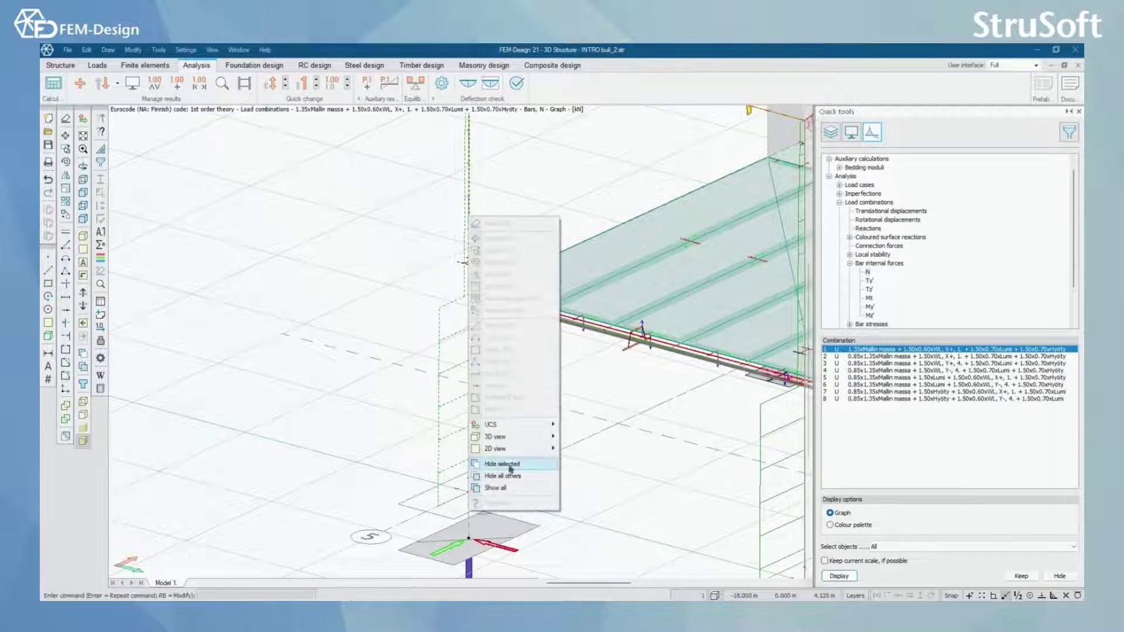
pyautogui.click(515, 476)
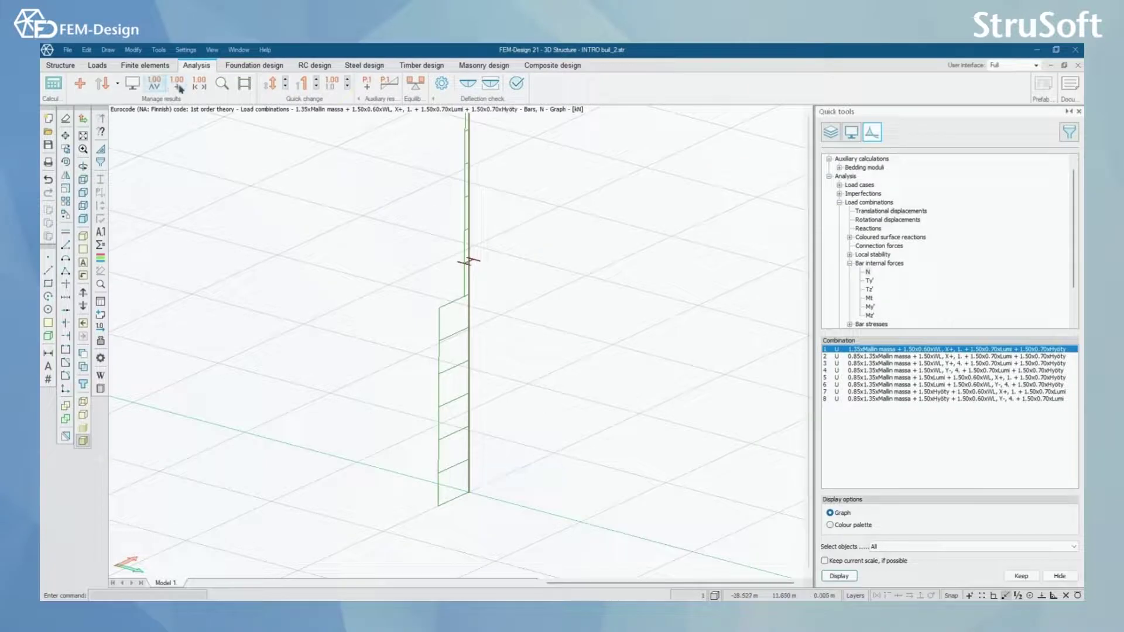
# - Label the column's N diagram local extremes, -69.900 and -5.973
pyautogui.click(155, 85)
pyautogui.click(158, 162)
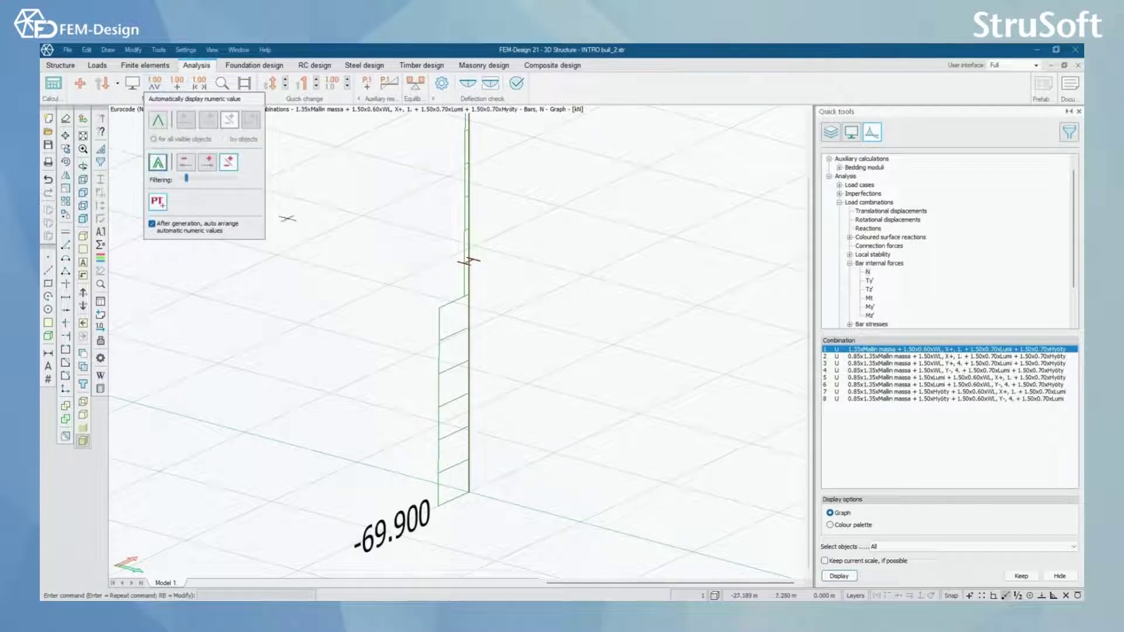
pyautogui.click(475, 264)
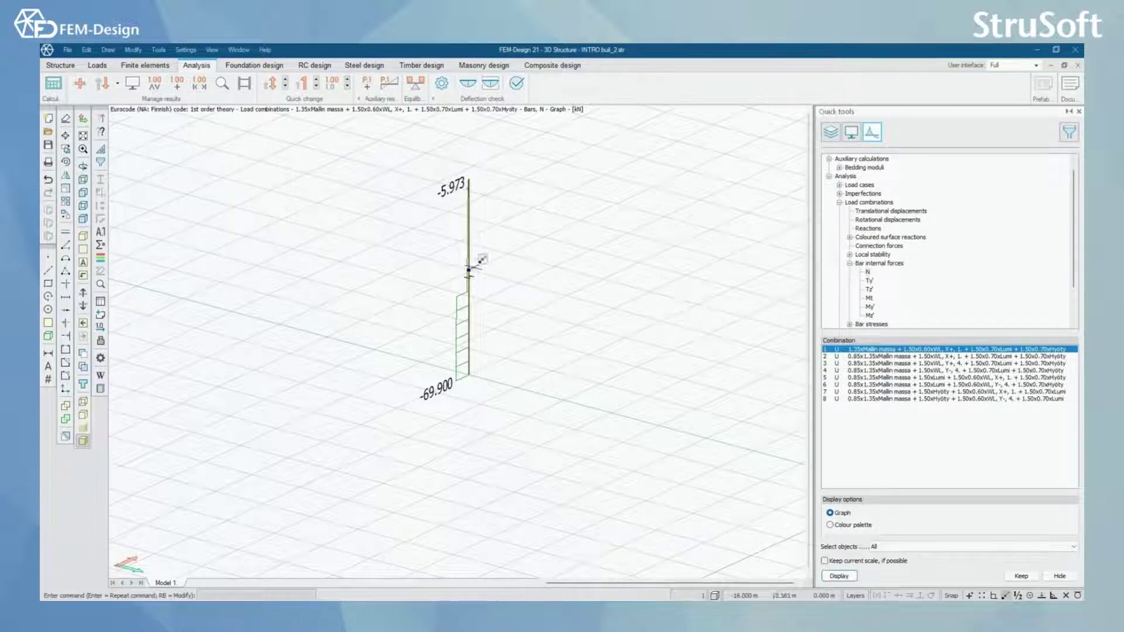
pyautogui.moveTo(522, 271); pyautogui.dragTo(444, 288, button='middle')
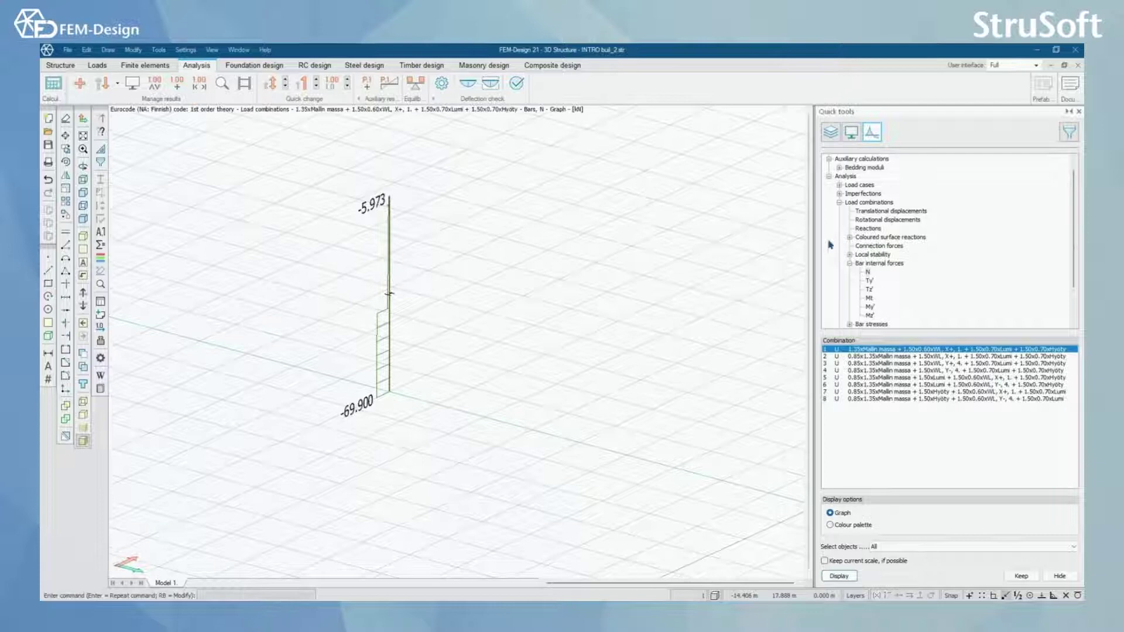
pyautogui.click(221, 83)
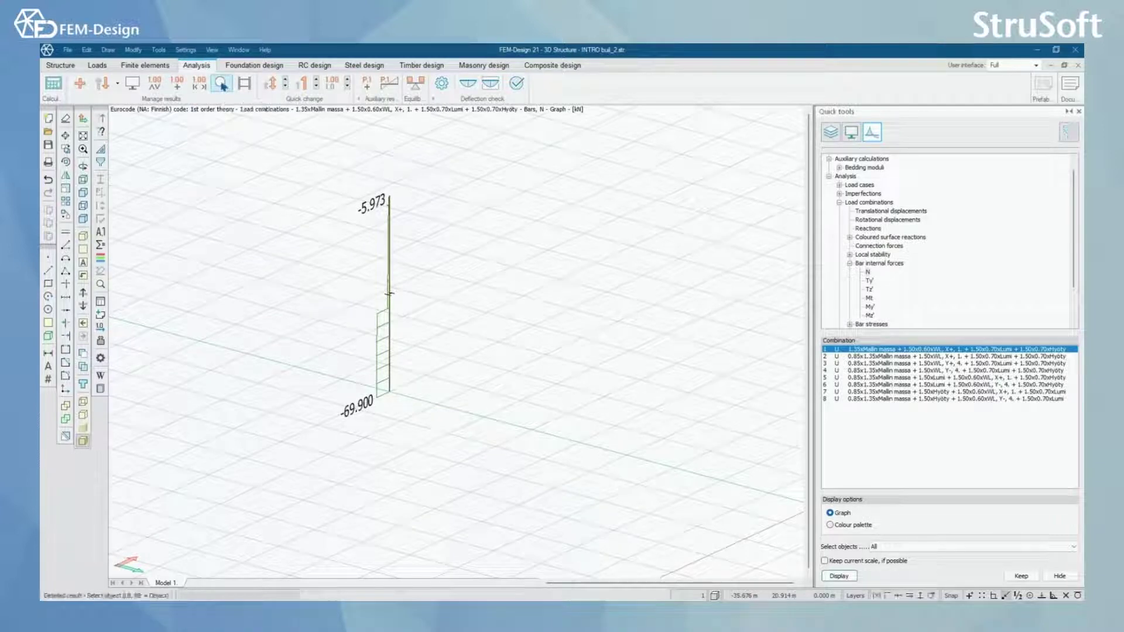
# - Show detailed internal forces for column C.10.1 under the first load combination
pyautogui.click(390, 258)
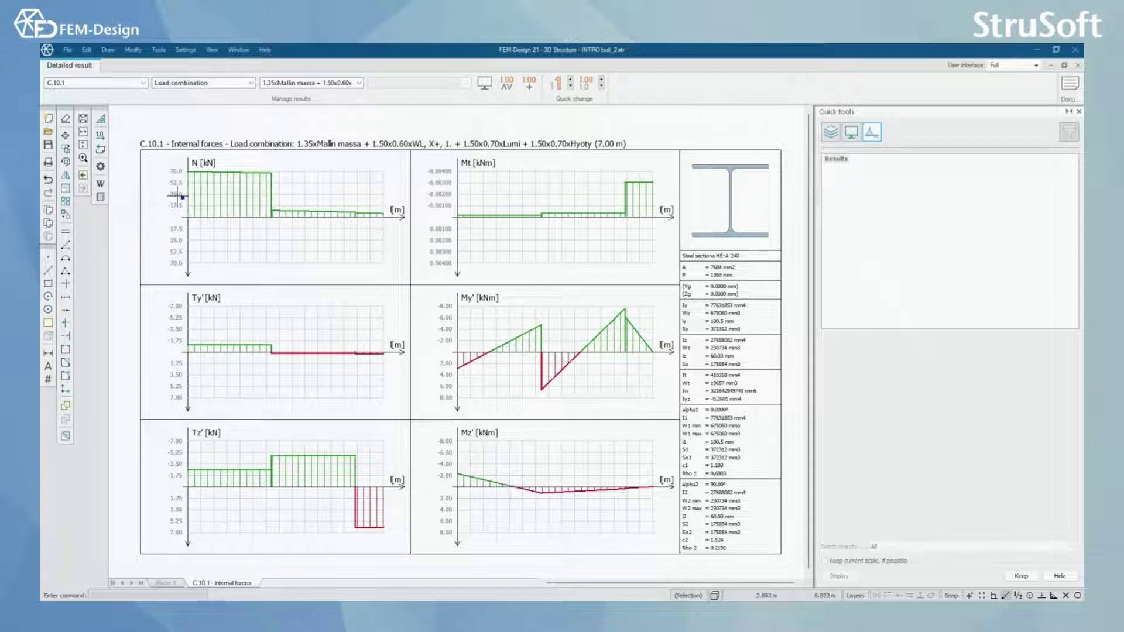
pyautogui.click(142, 83)
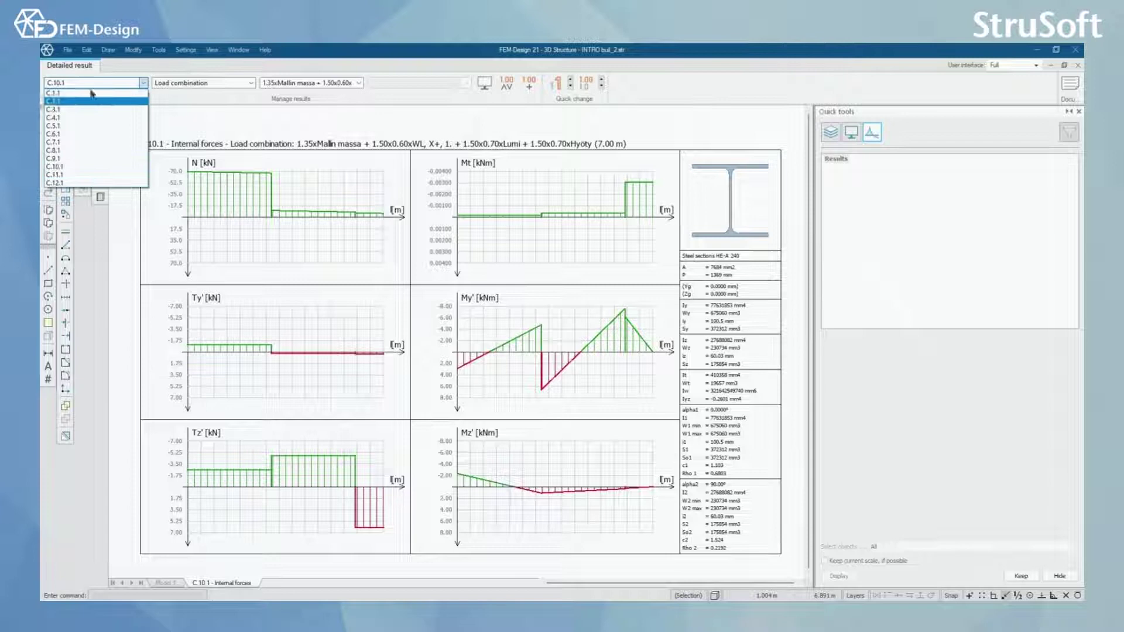
pyautogui.click(202, 85)
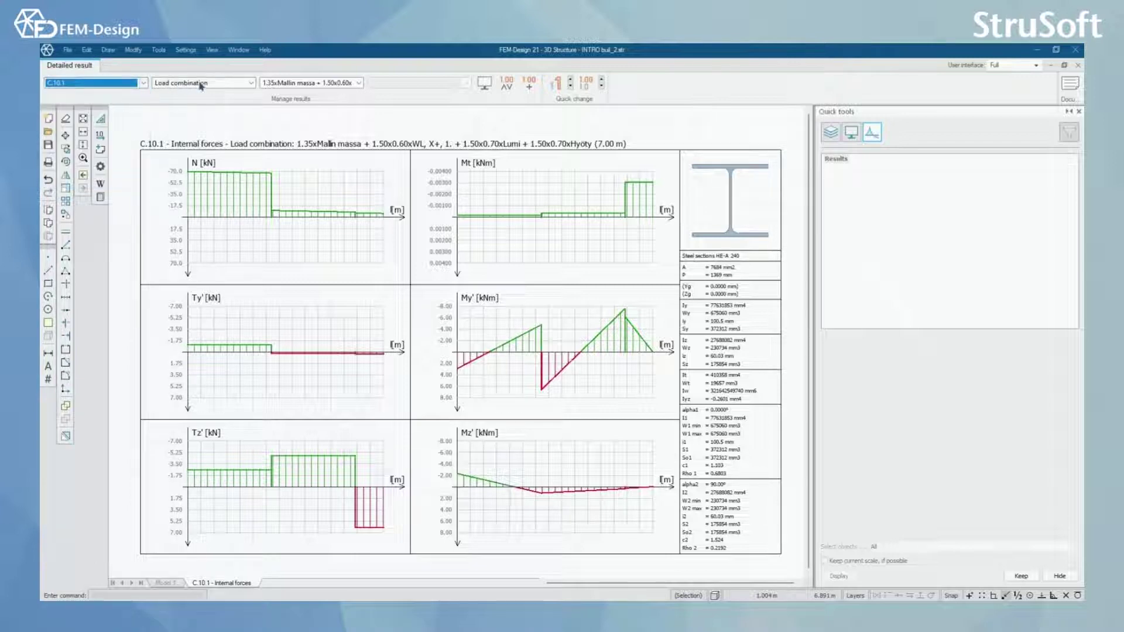
pyautogui.click(210, 84)
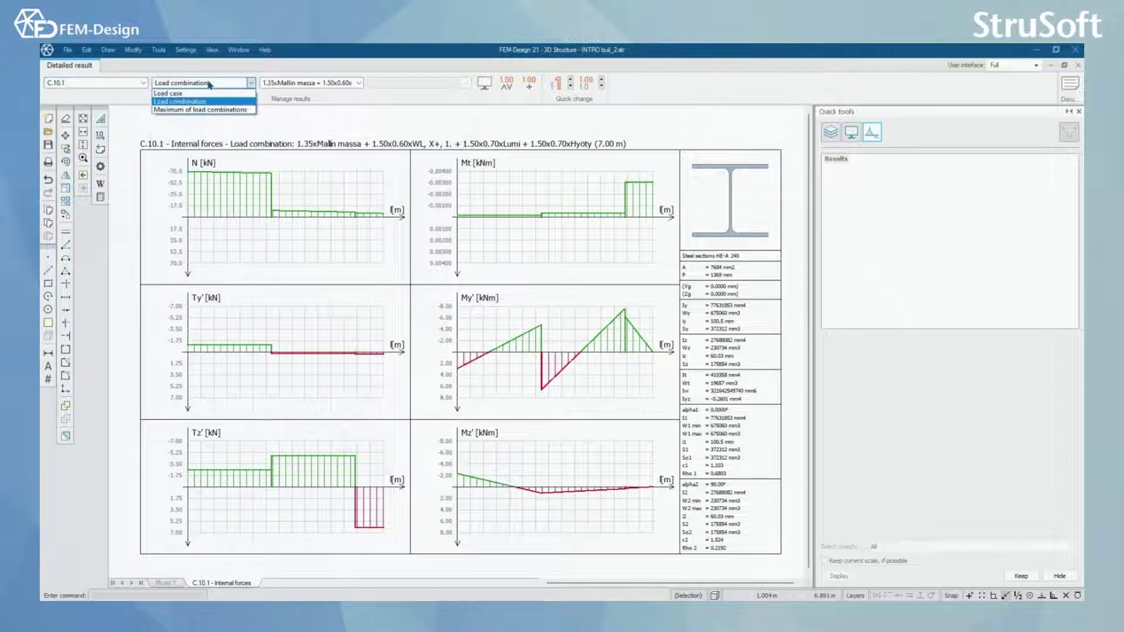
pyautogui.click(249, 83)
pyautogui.click(351, 83)
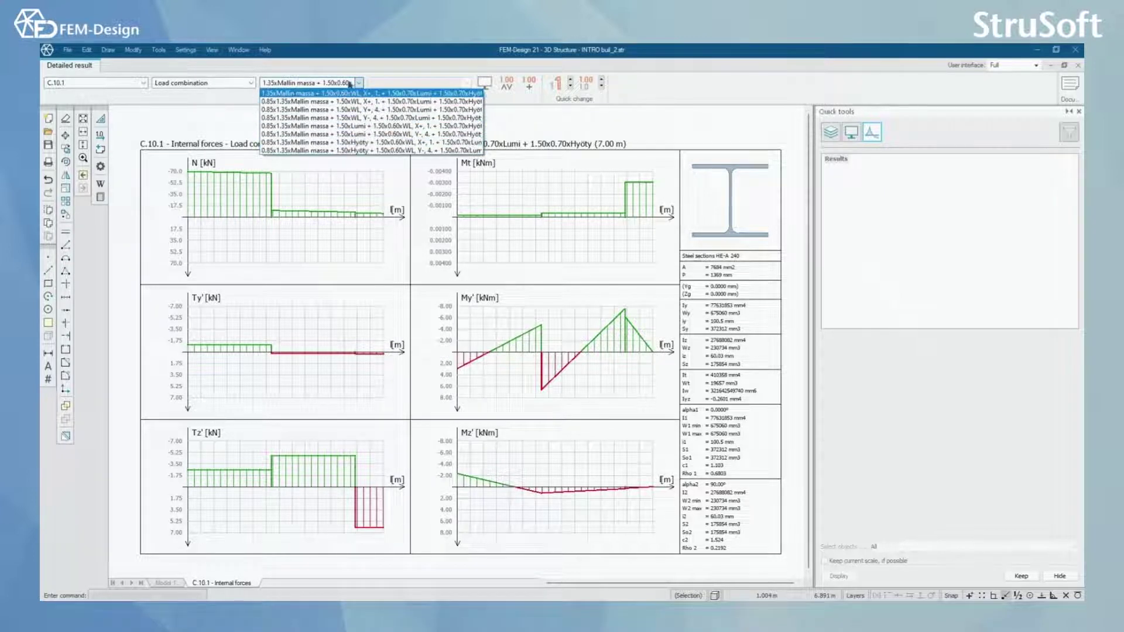
pyautogui.click(350, 83)
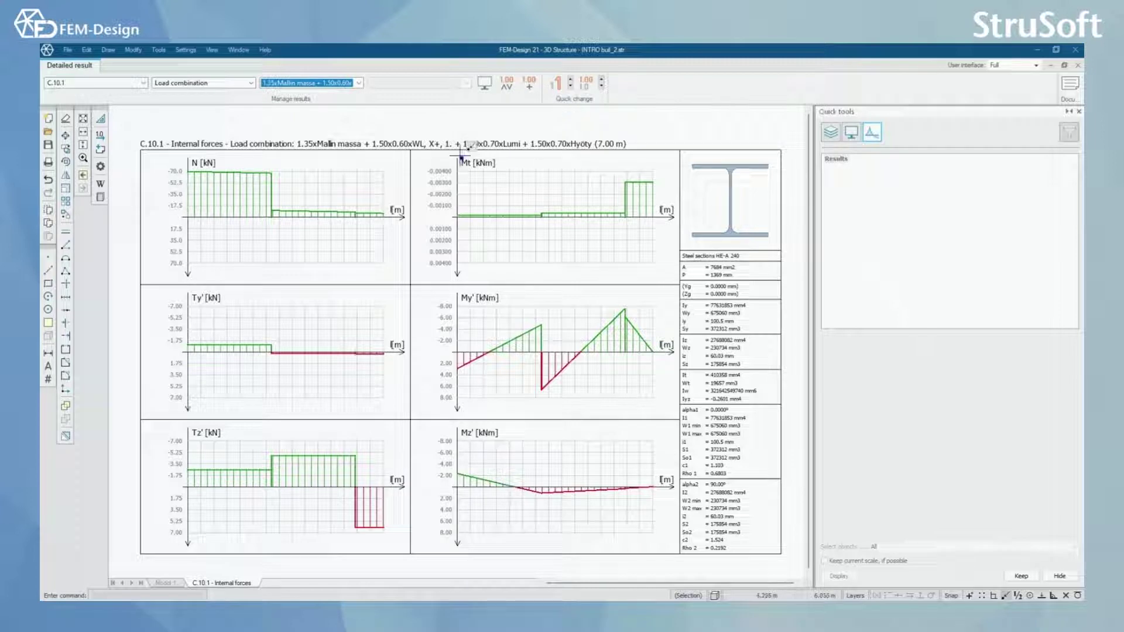
pyautogui.click(506, 87)
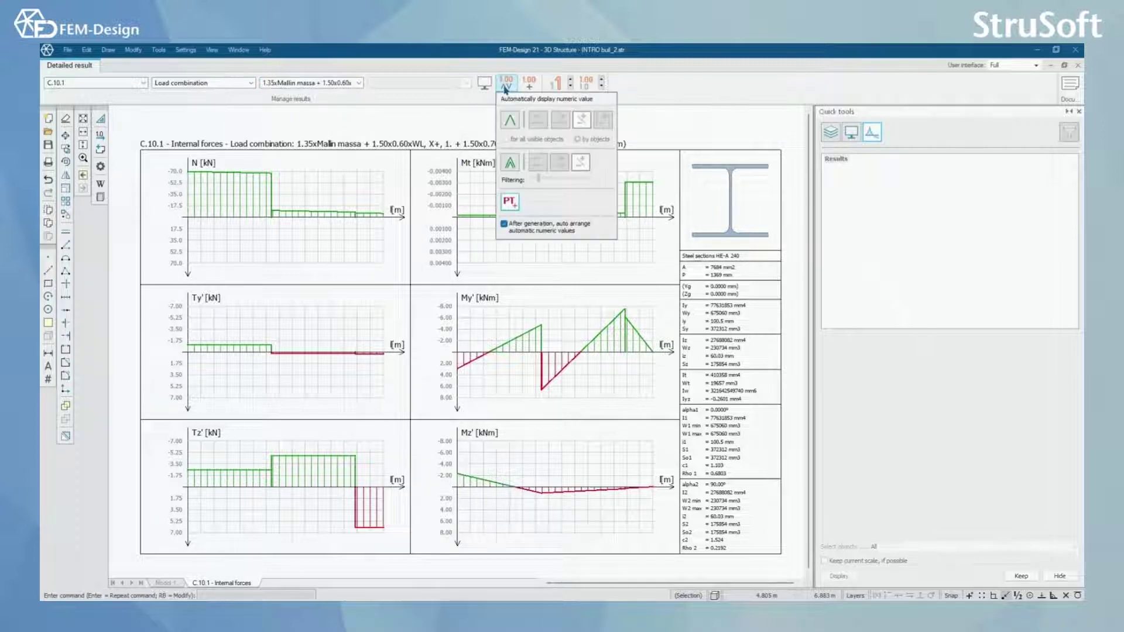
# - Label the diagrams' right-end values such as -6.0 and 6.2, then close the detailed result window
pyautogui.click(509, 165)
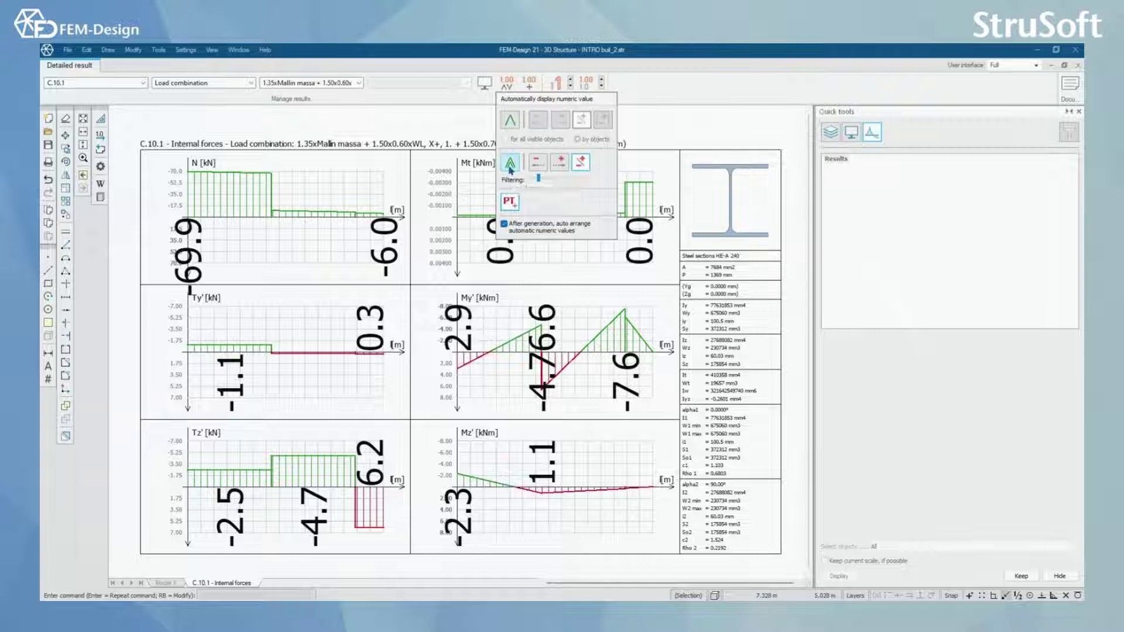
pyautogui.click(510, 167)
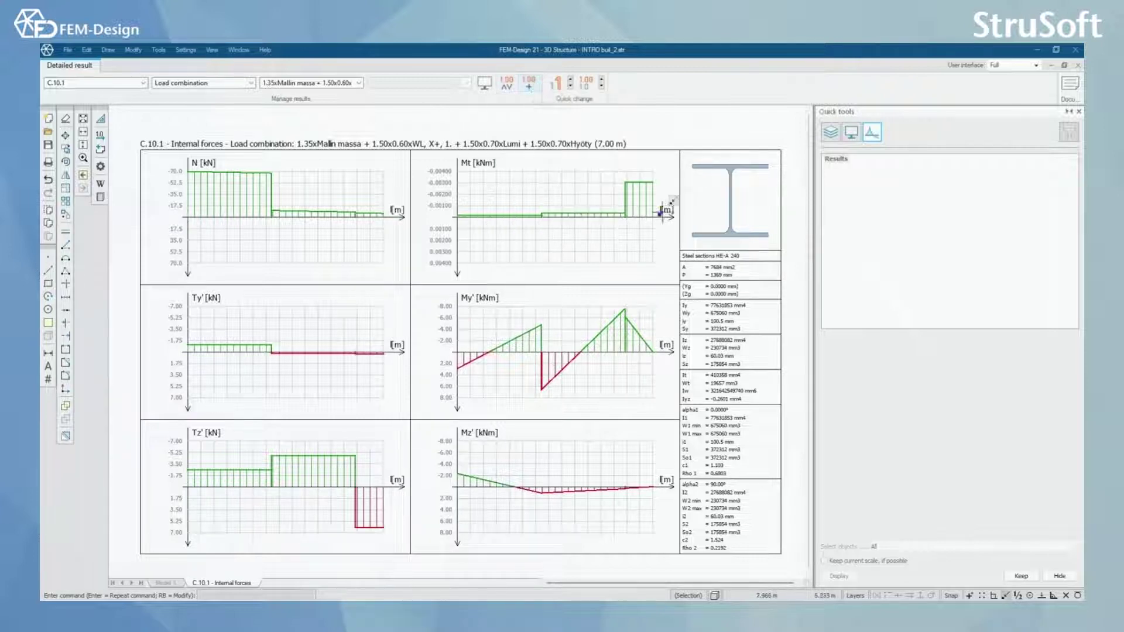
pyautogui.click(509, 83)
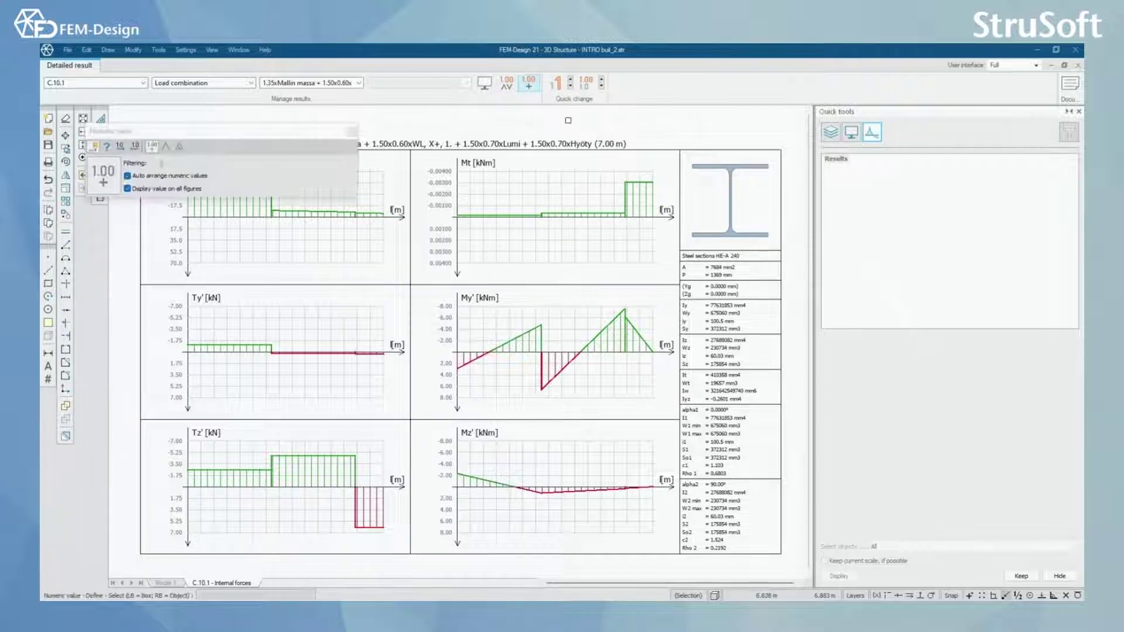
pyautogui.click(646, 190)
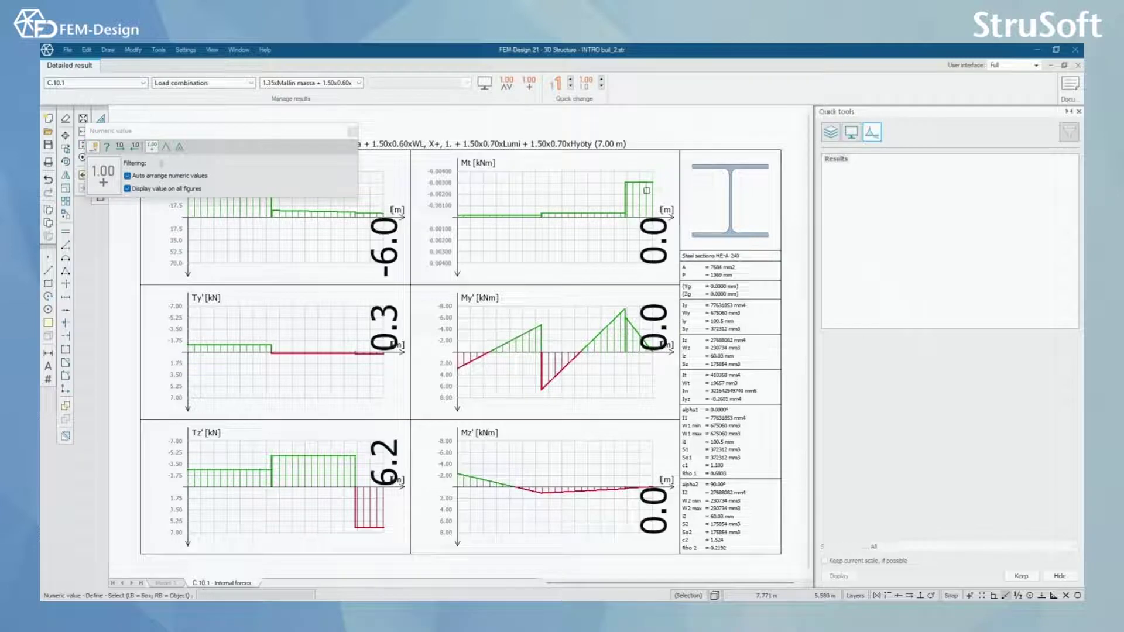
pyautogui.click(351, 133)
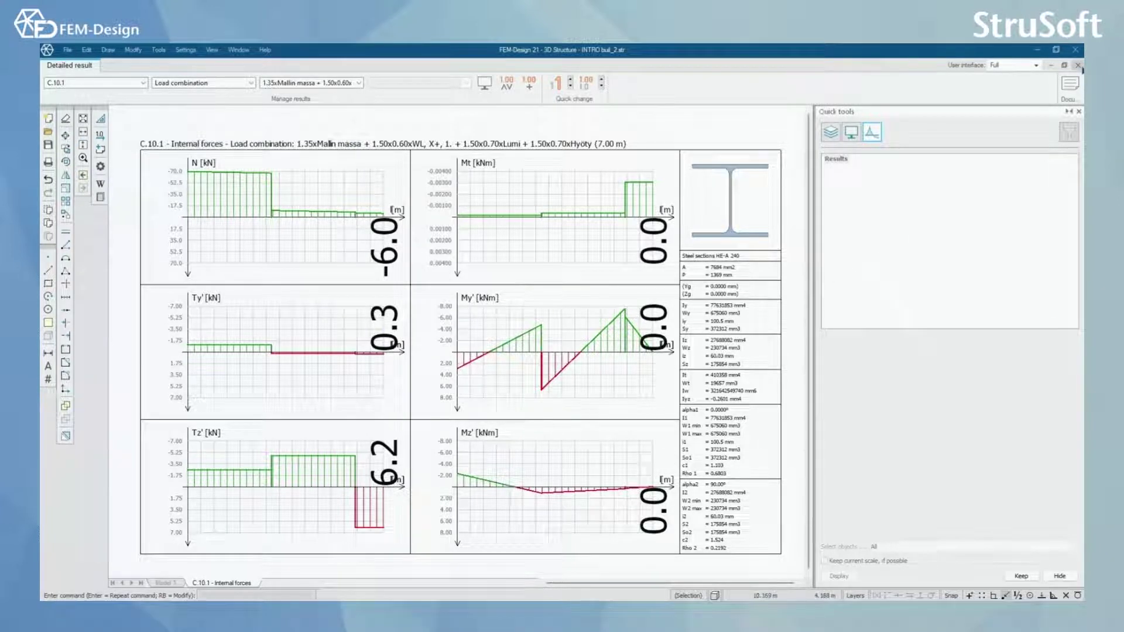
pyautogui.click(1079, 66)
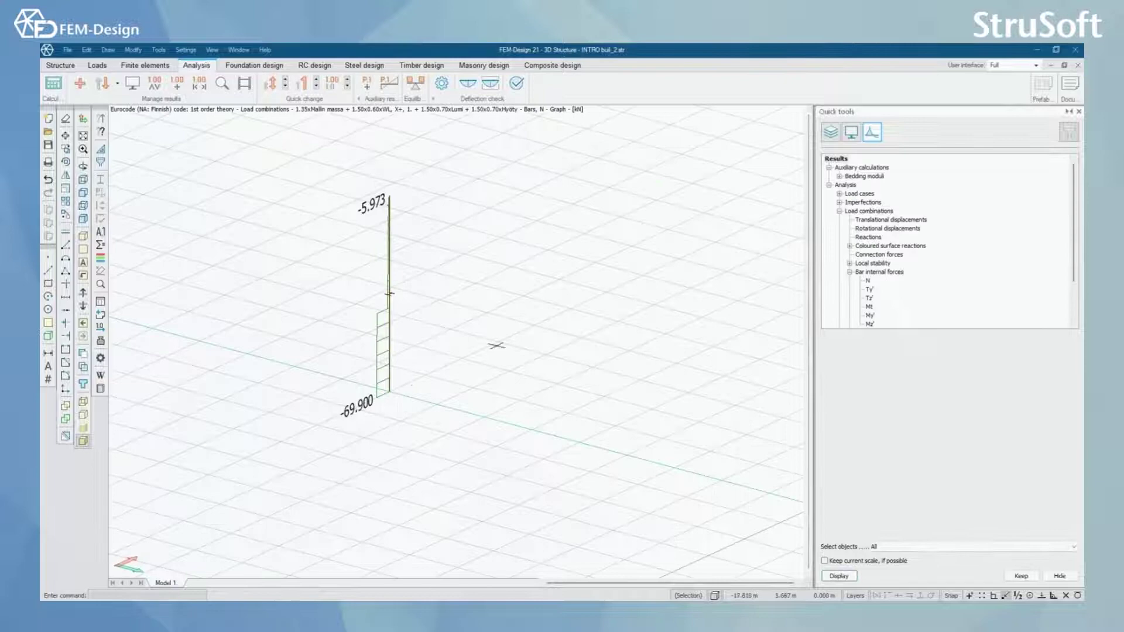
# - Show the column's Sigma x'(max) stress graph and pick it for detailed bar stresses
pyautogui.scroll(-2, 876, 267)
pyautogui.click(850, 222)
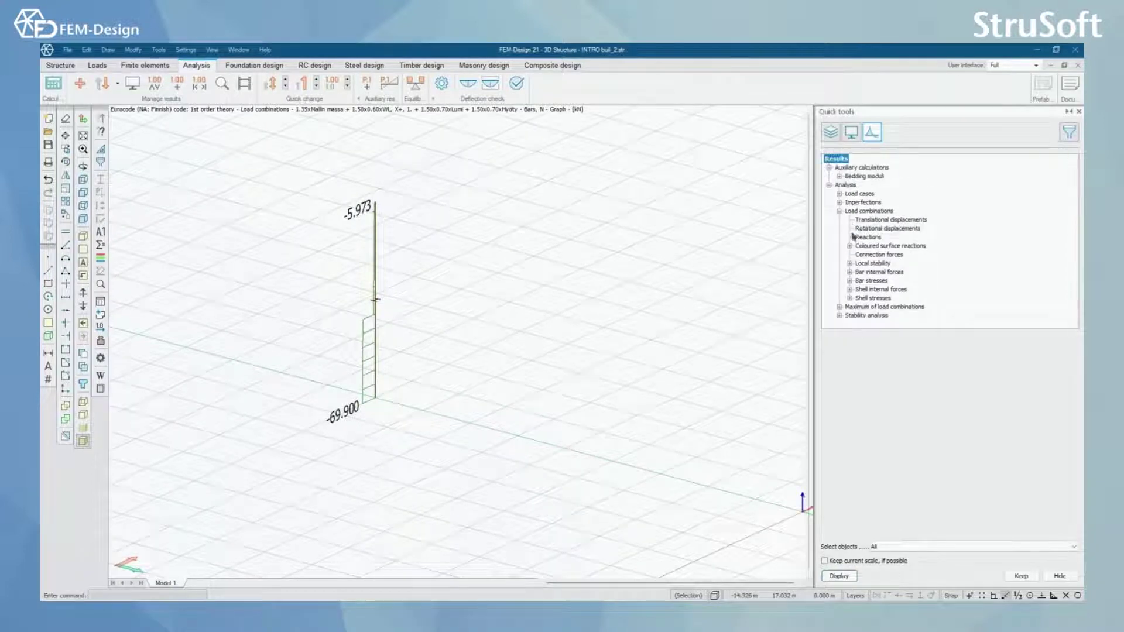
pyautogui.click(849, 281)
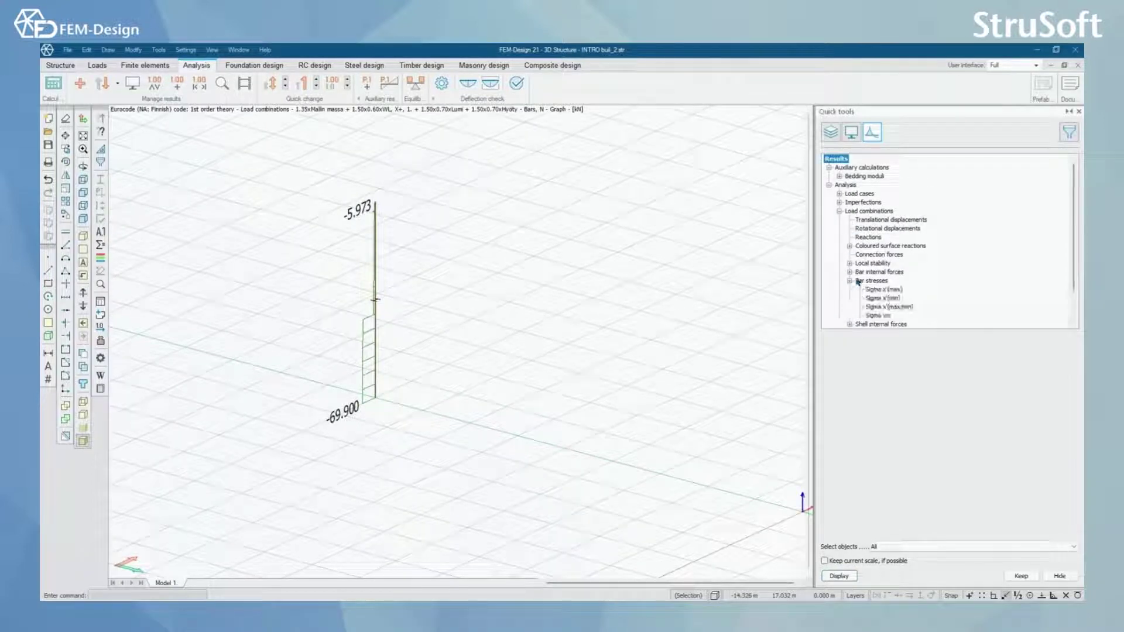
pyautogui.click(884, 290)
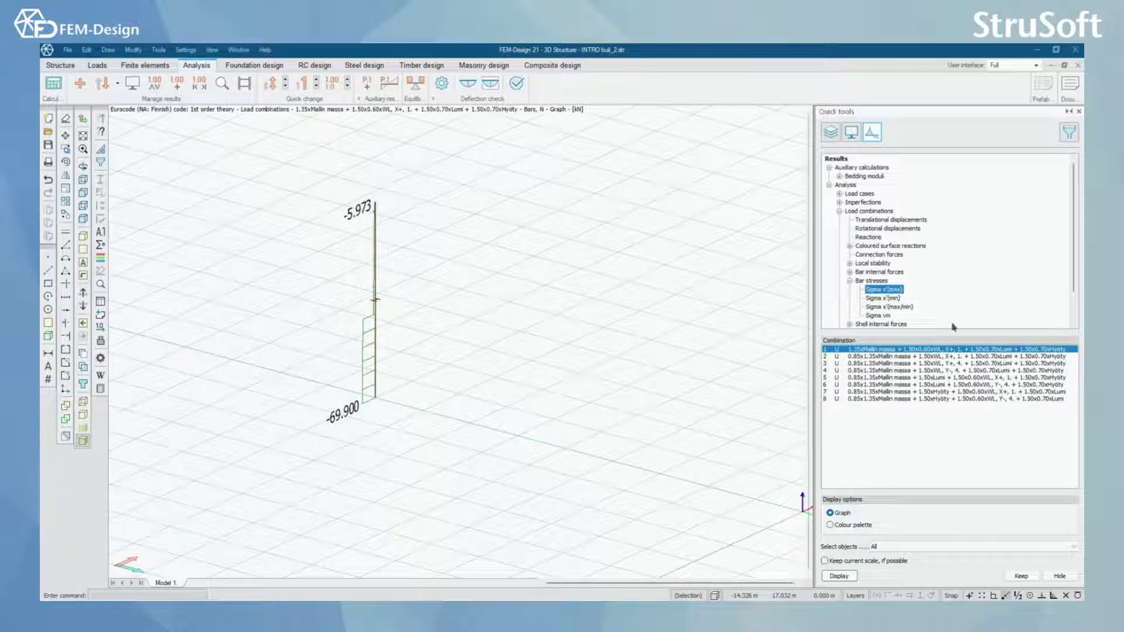
pyautogui.click(839, 576)
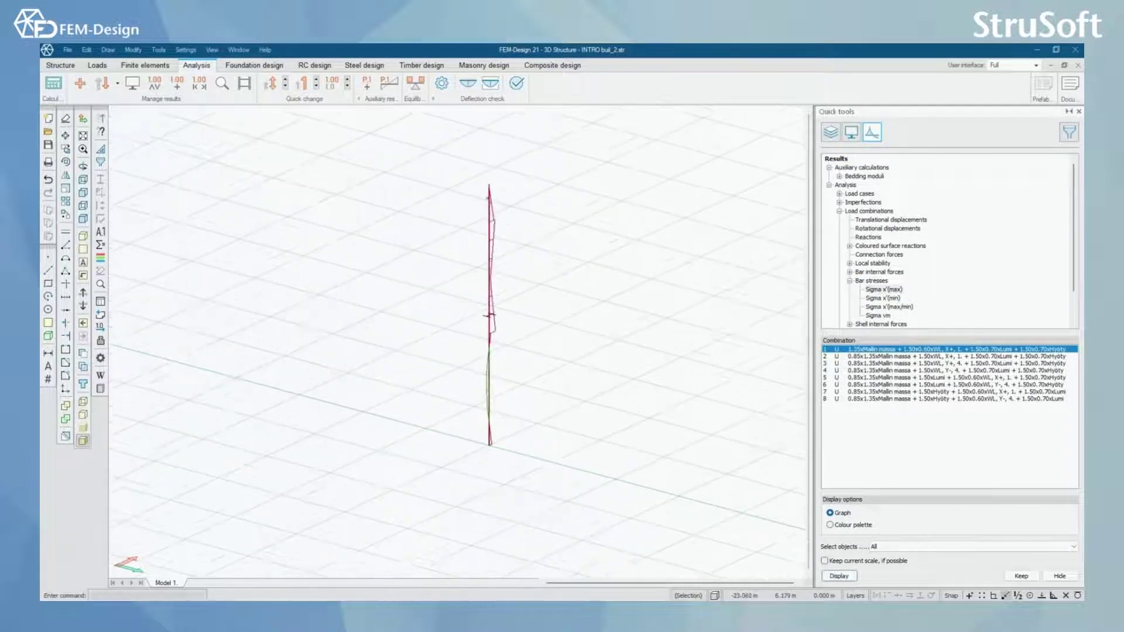
pyautogui.moveTo(738, 368); pyautogui.dragTo(655, 351, button='middle')
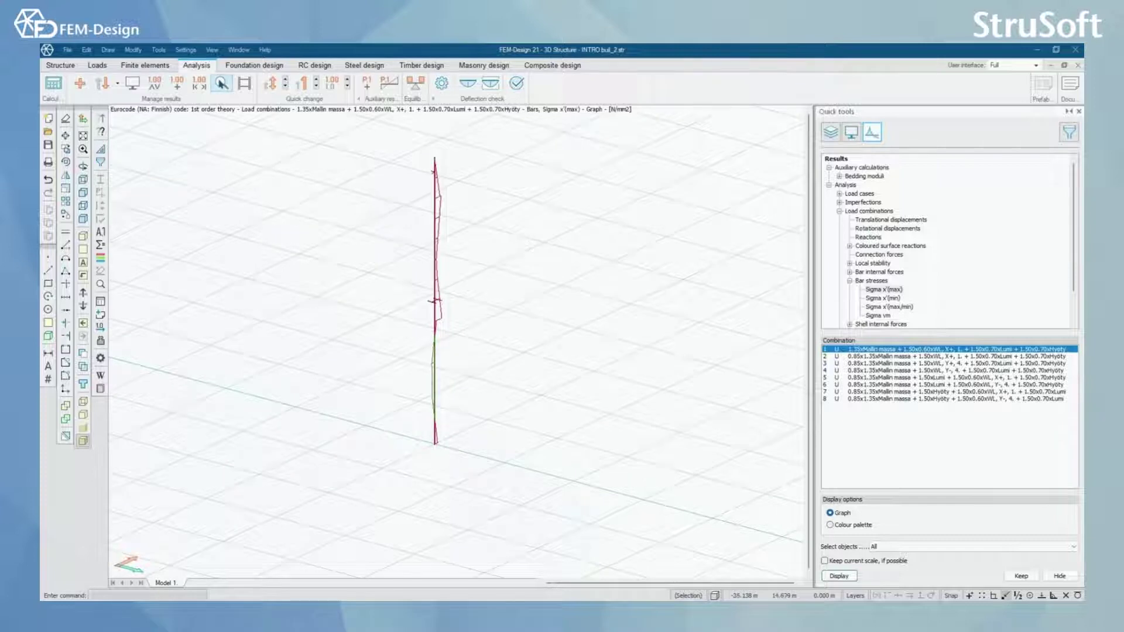
pyautogui.click(222, 84)
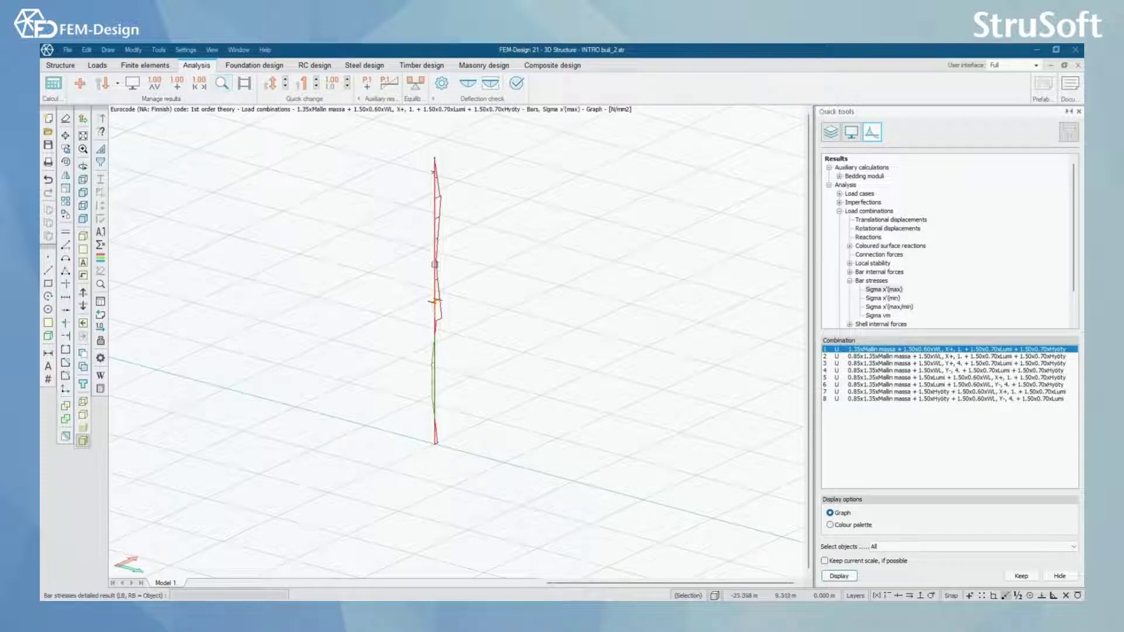
pyautogui.click(435, 264)
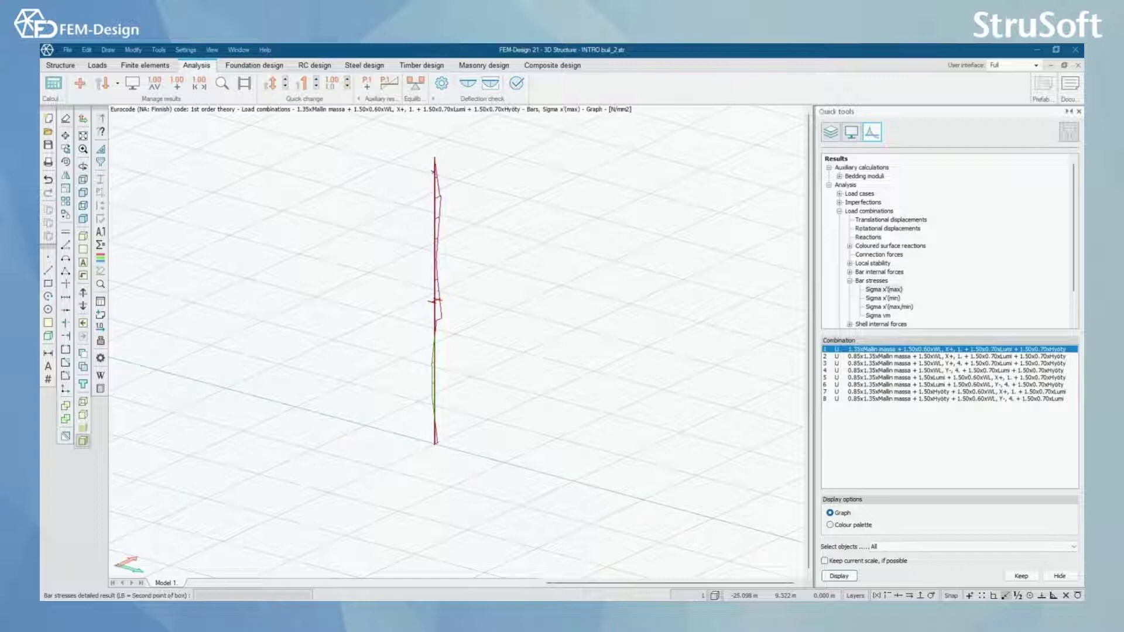
# - Open the detailed stresses sheet for C.10.1 and pan through its graphs
pyautogui.click(435, 264)
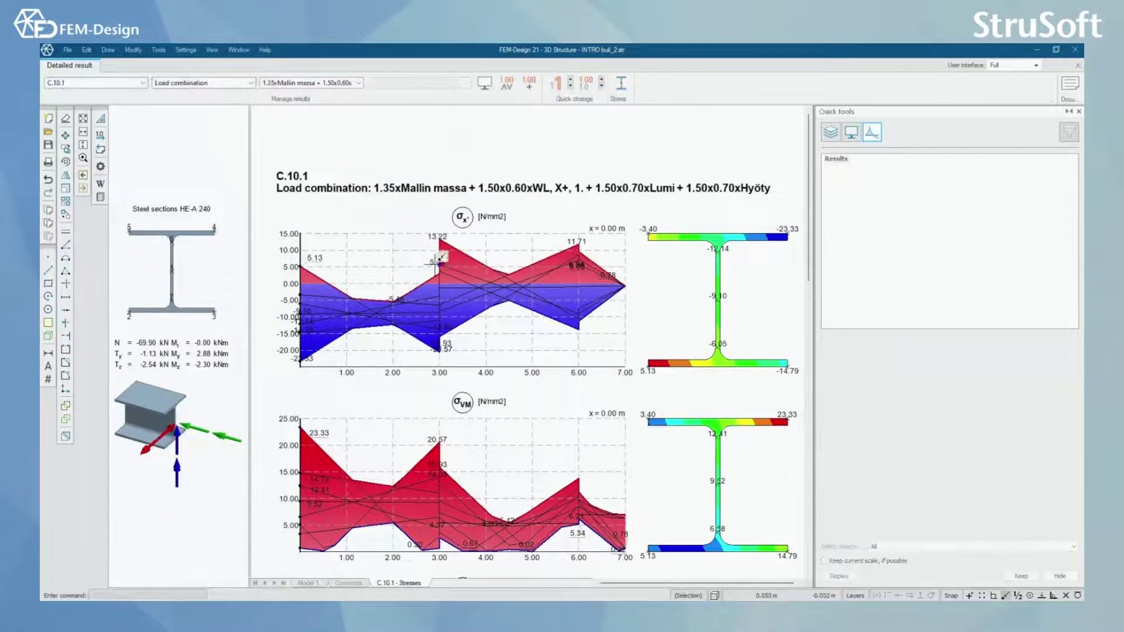
pyautogui.scroll(-2, 536, 252)
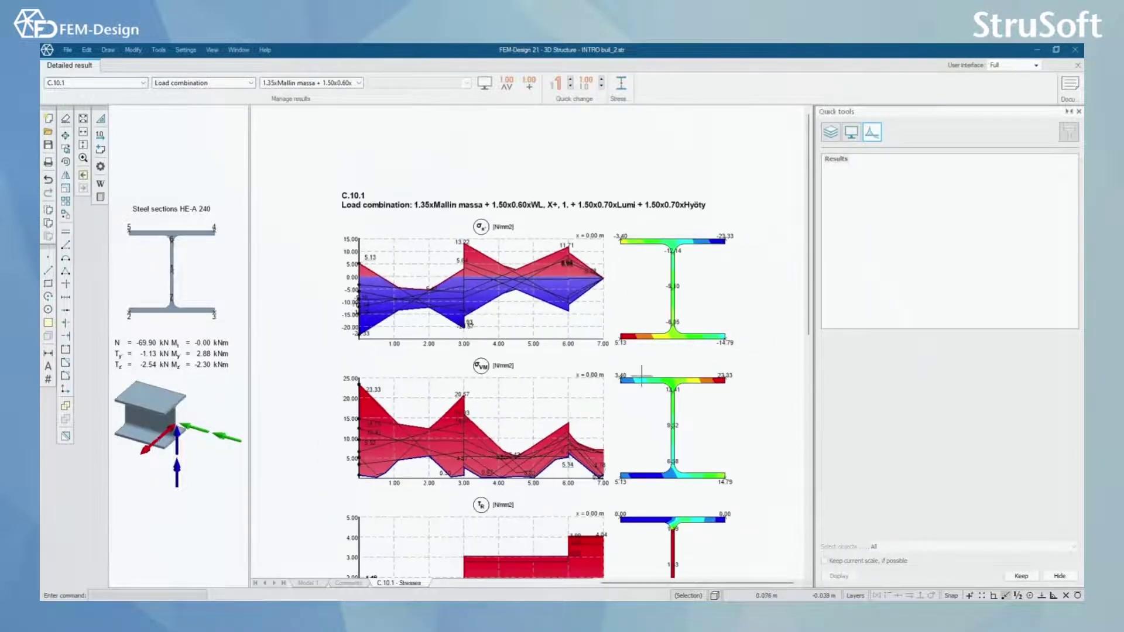
pyautogui.scroll(-2, 641, 334)
pyautogui.moveTo(642, 326); pyautogui.dragTo(462, 313, button='middle')
pyautogui.scroll(-3, 590, 297)
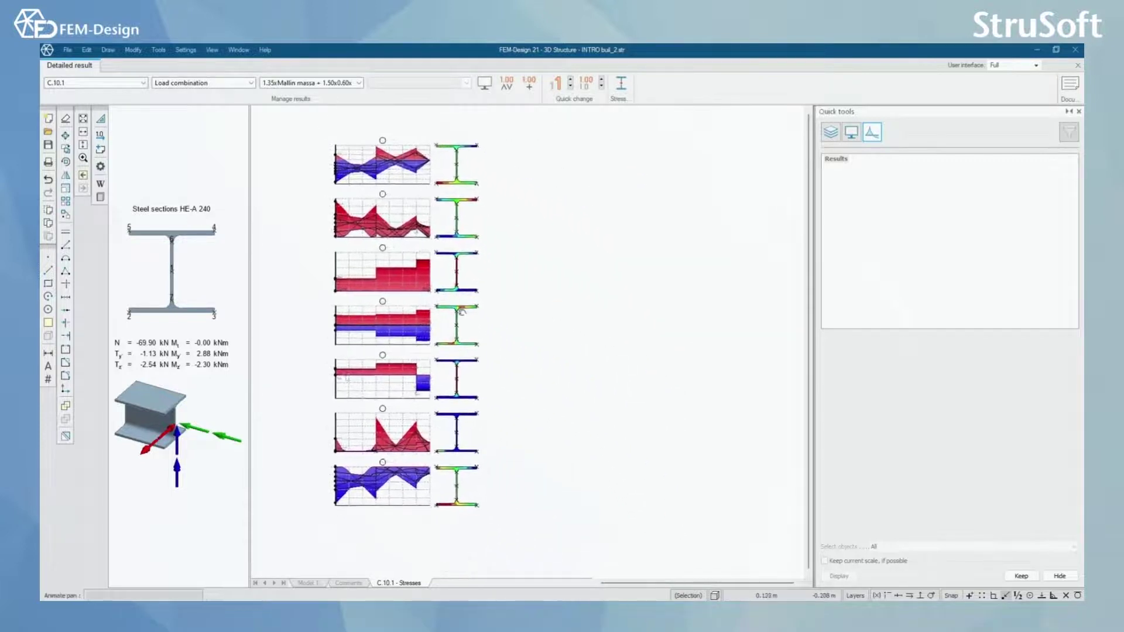
pyautogui.scroll(5, 424, 140)
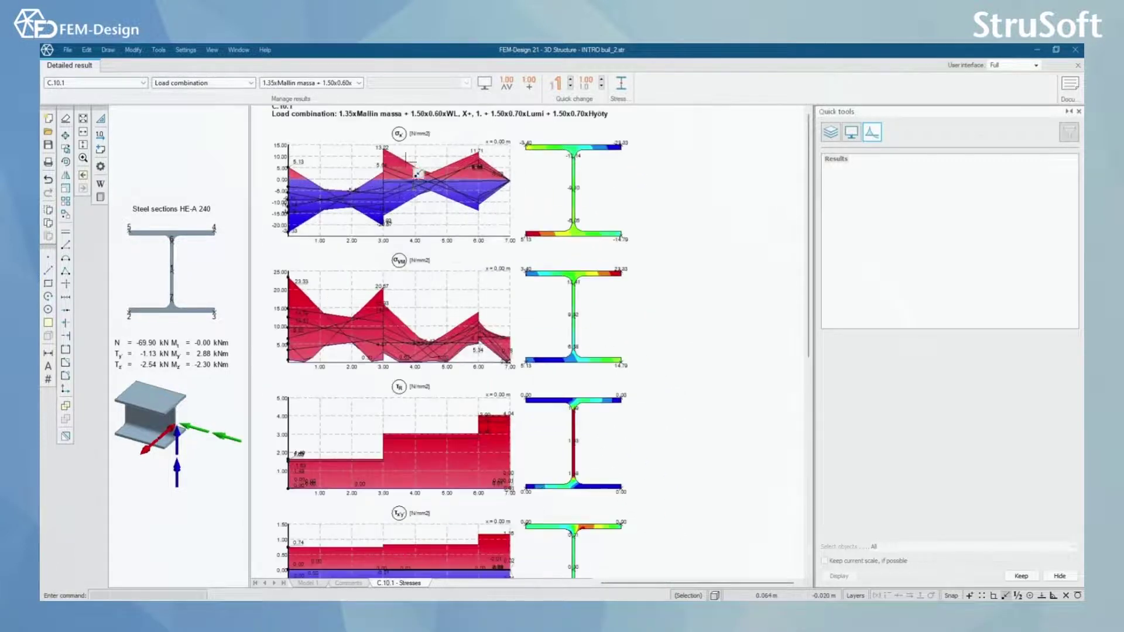
pyautogui.moveTo(402, 238); pyautogui.dragTo(467, 279, button='middle')
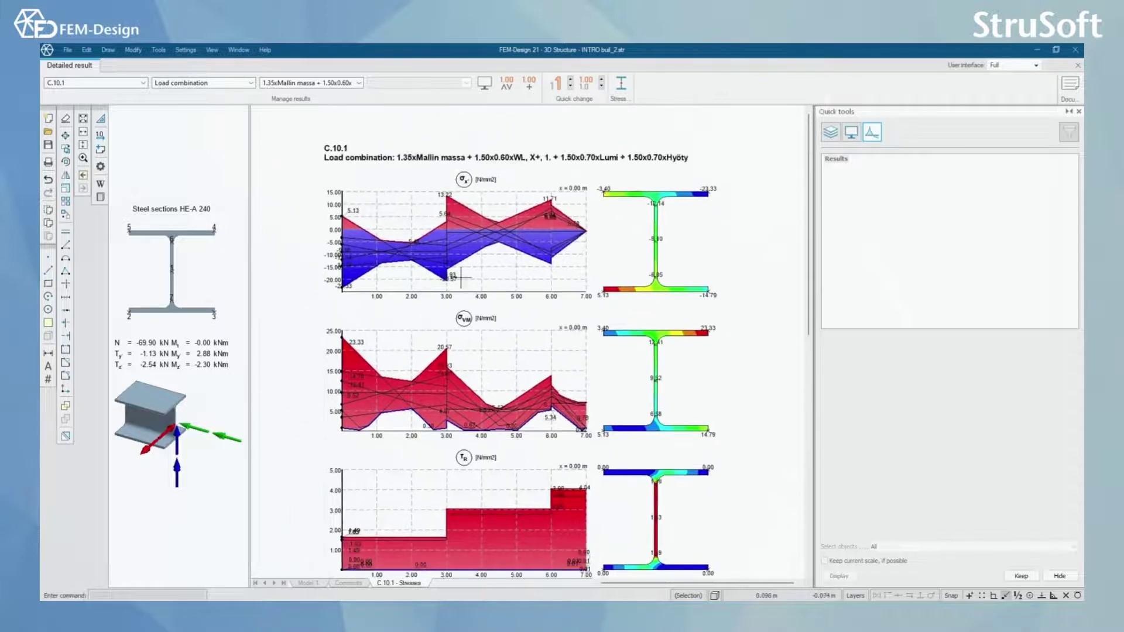
# - Move the section line to x = 3.54 m
pyautogui.rightClick(364, 320)
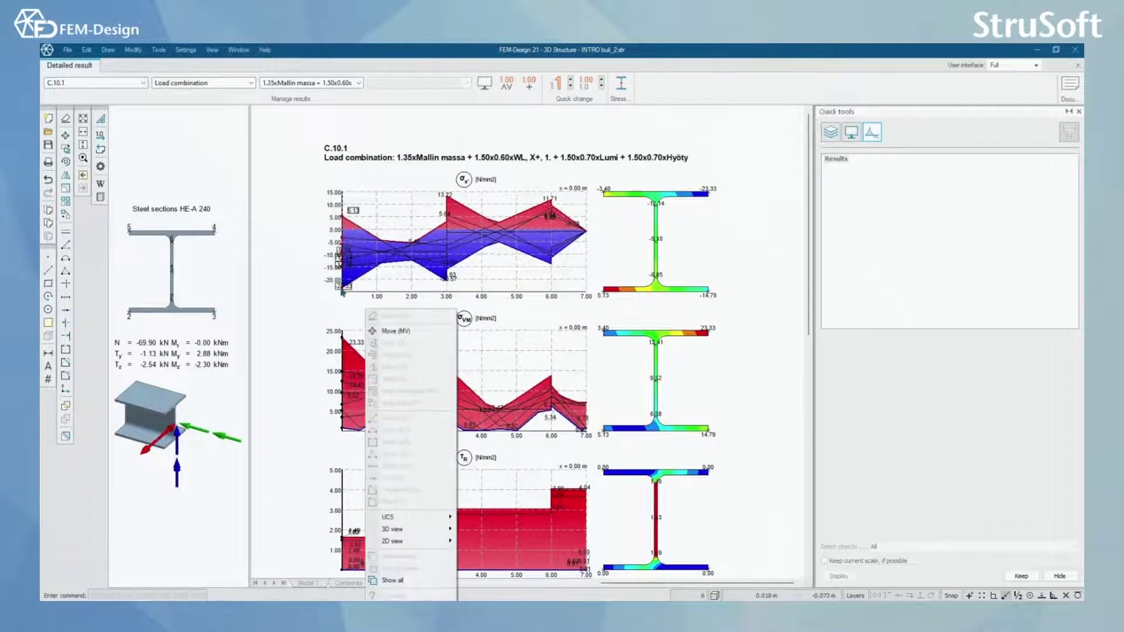
pyautogui.click(398, 330)
pyautogui.click(369, 291)
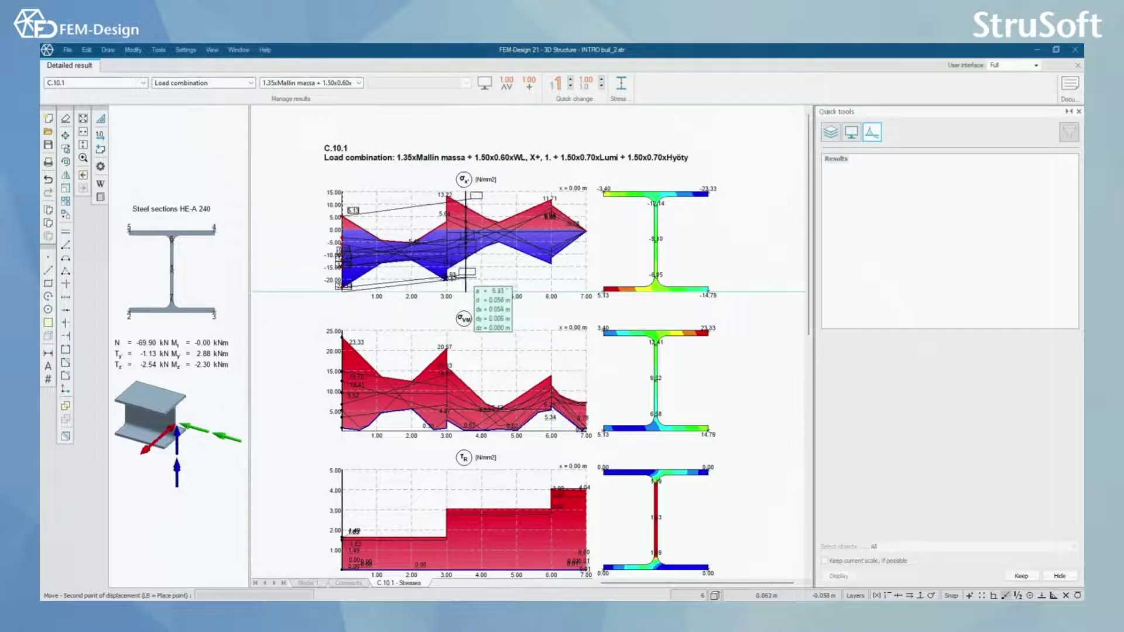
pyautogui.click(466, 272)
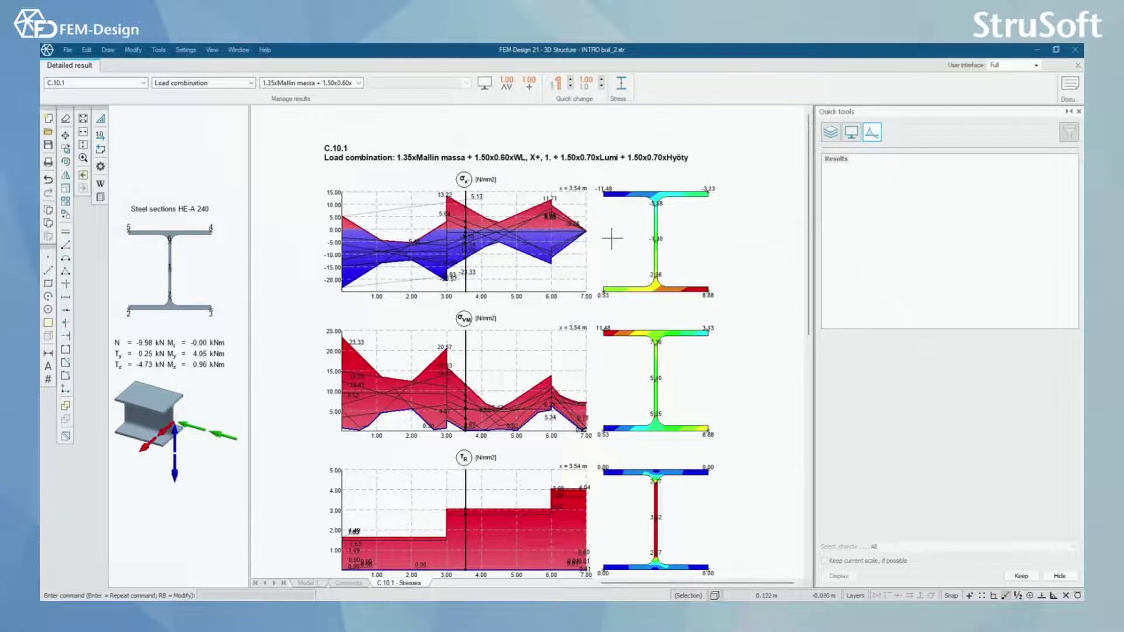
pyautogui.scroll(-3, 647, 234)
pyautogui.moveTo(585, 410); pyautogui.dragTo(549, 237, button='middle')
pyautogui.scroll(-3, 486, 275)
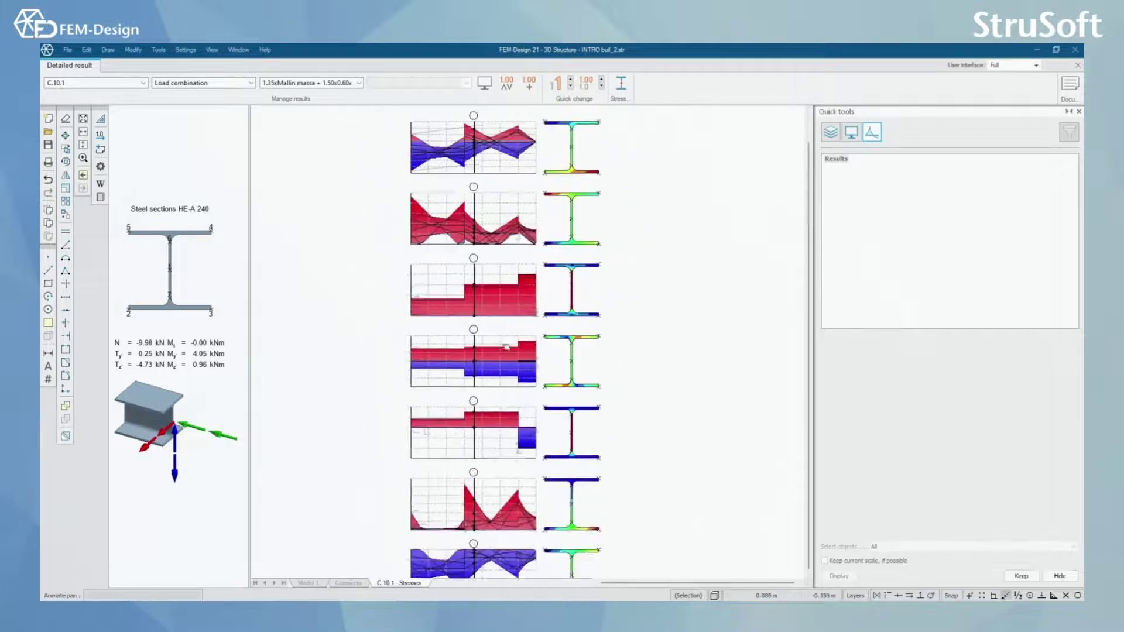
pyautogui.moveTo(491, 179); pyautogui.dragTo(501, 227, button='middle')
pyautogui.scroll(3, 501, 227)
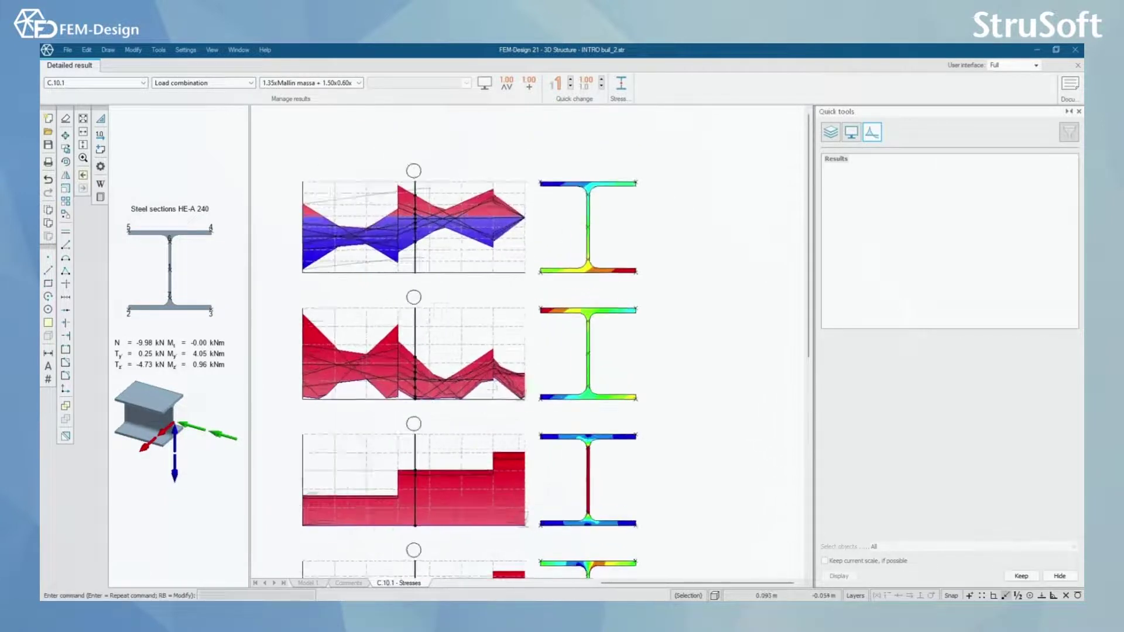
pyautogui.moveTo(421, 229); pyautogui.dragTo(420, 244, button='middle')
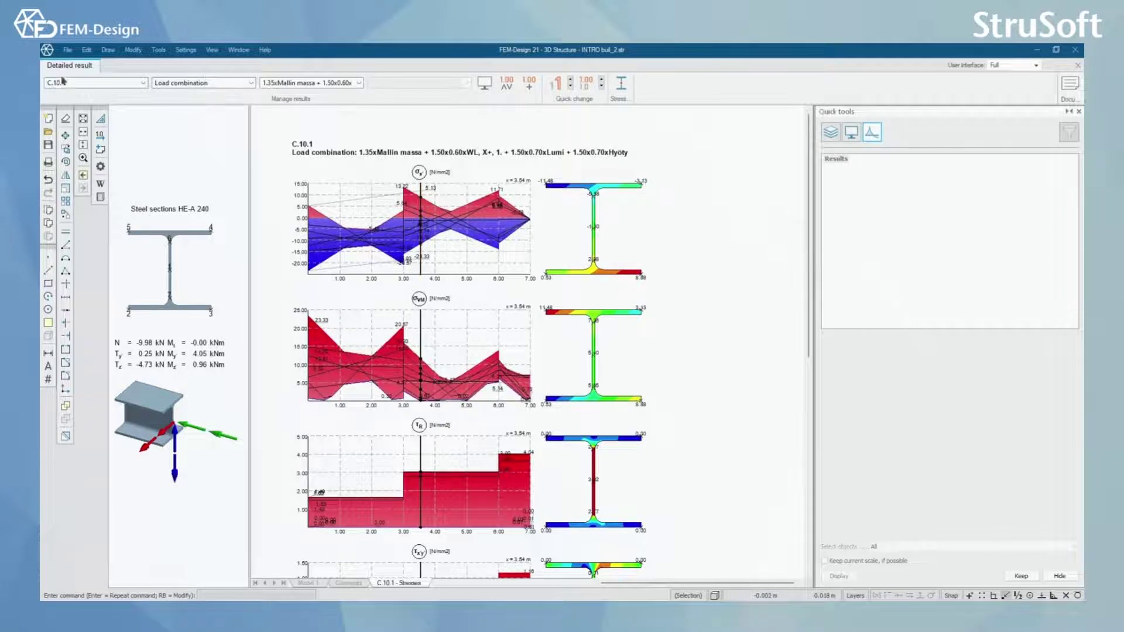
pyautogui.click(120, 88)
pyautogui.click(120, 87)
pyautogui.click(120, 88)
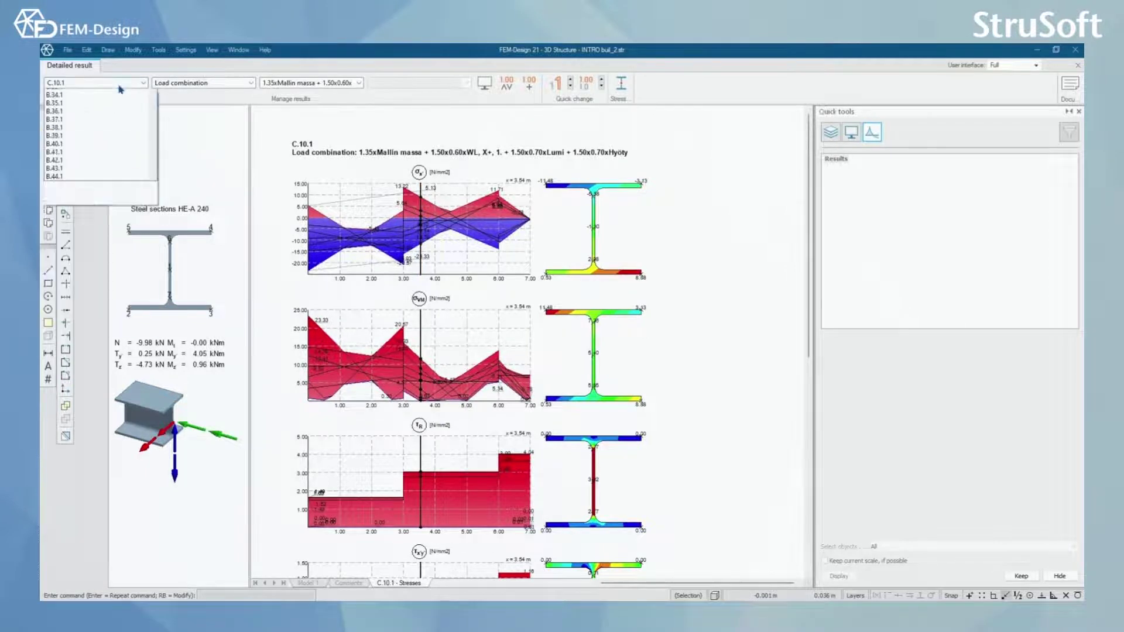
pyautogui.click(120, 87)
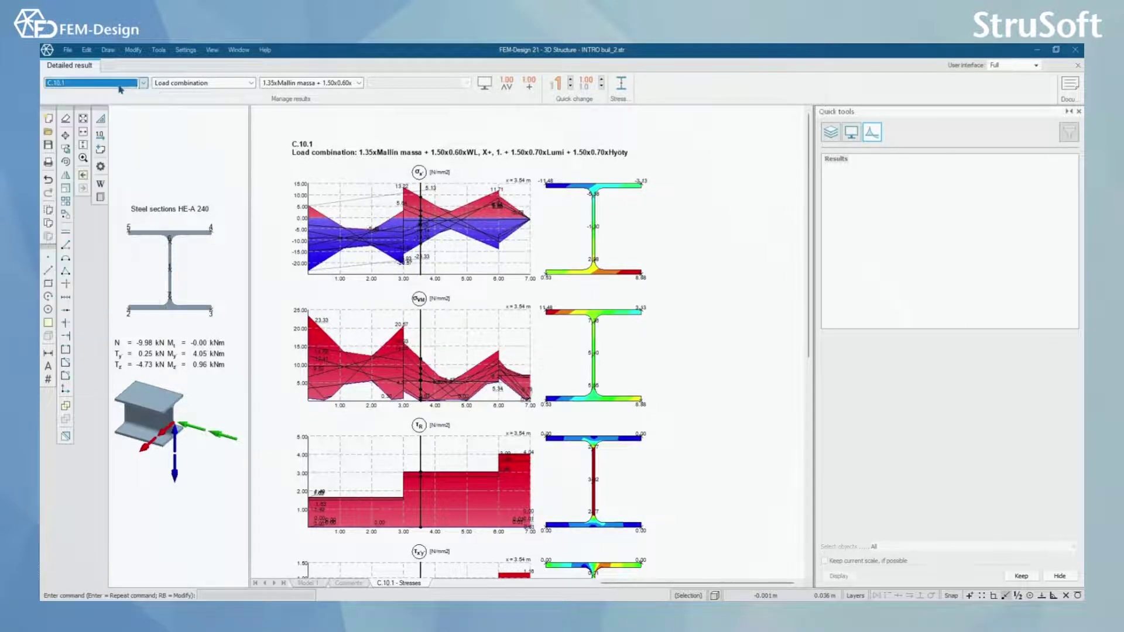
pyautogui.click(232, 89)
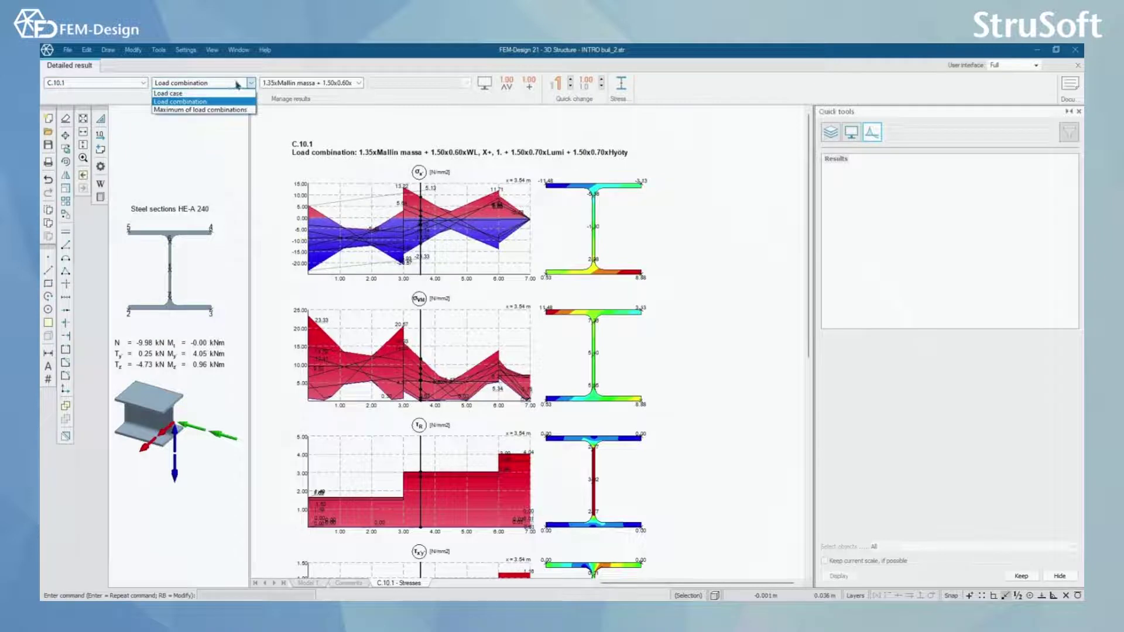
pyautogui.click(238, 85)
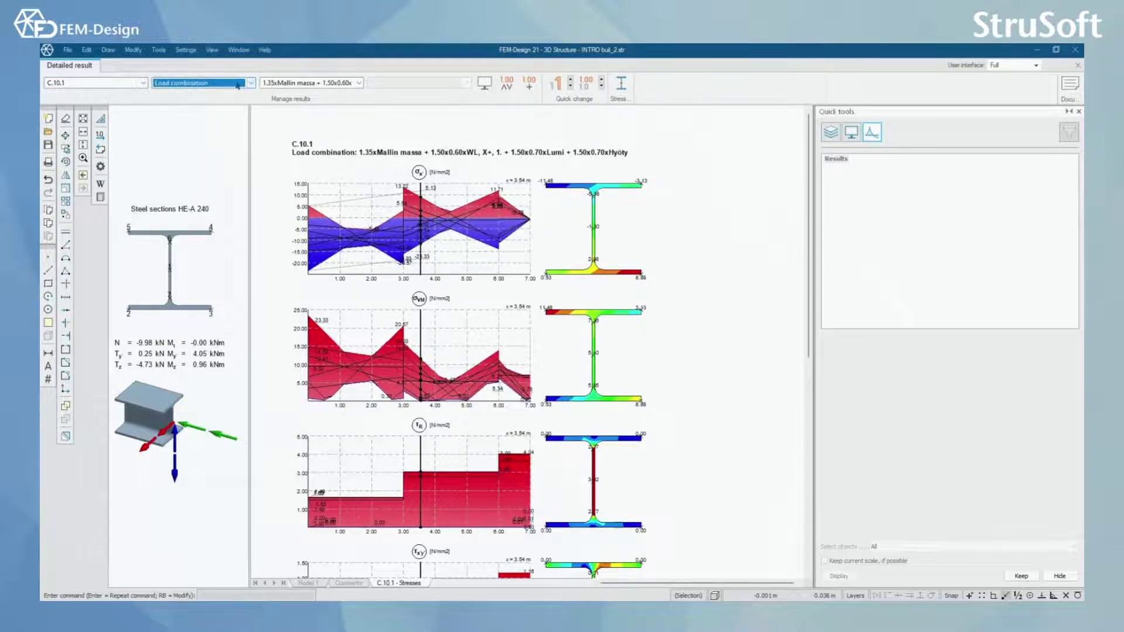
pyautogui.click(352, 84)
pyautogui.click(353, 93)
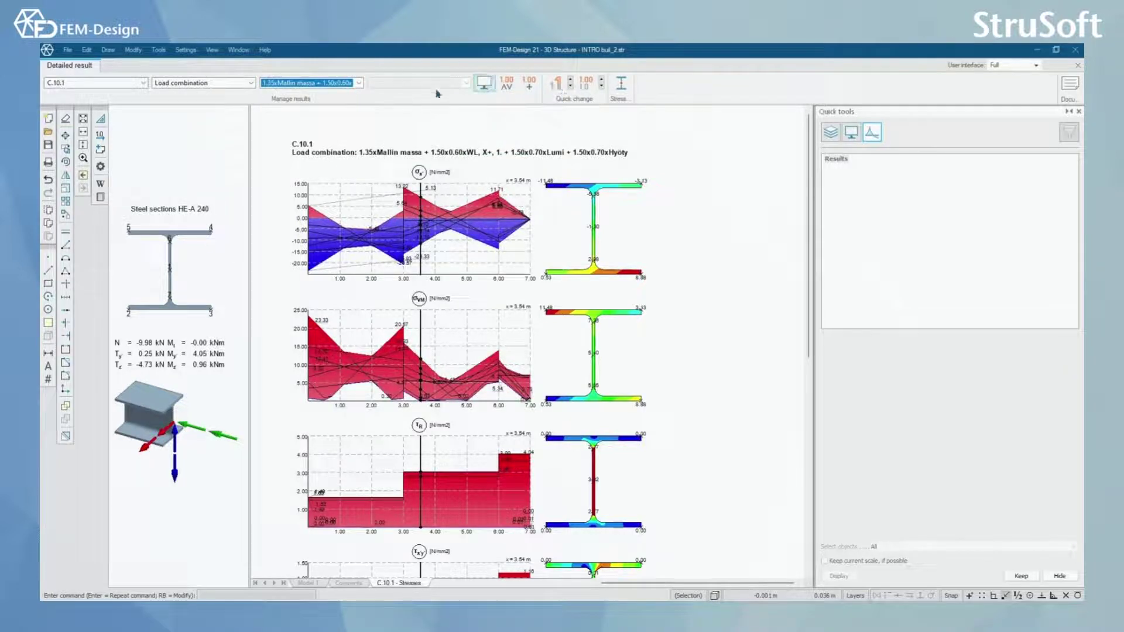
pyautogui.scroll(2, 448, 165)
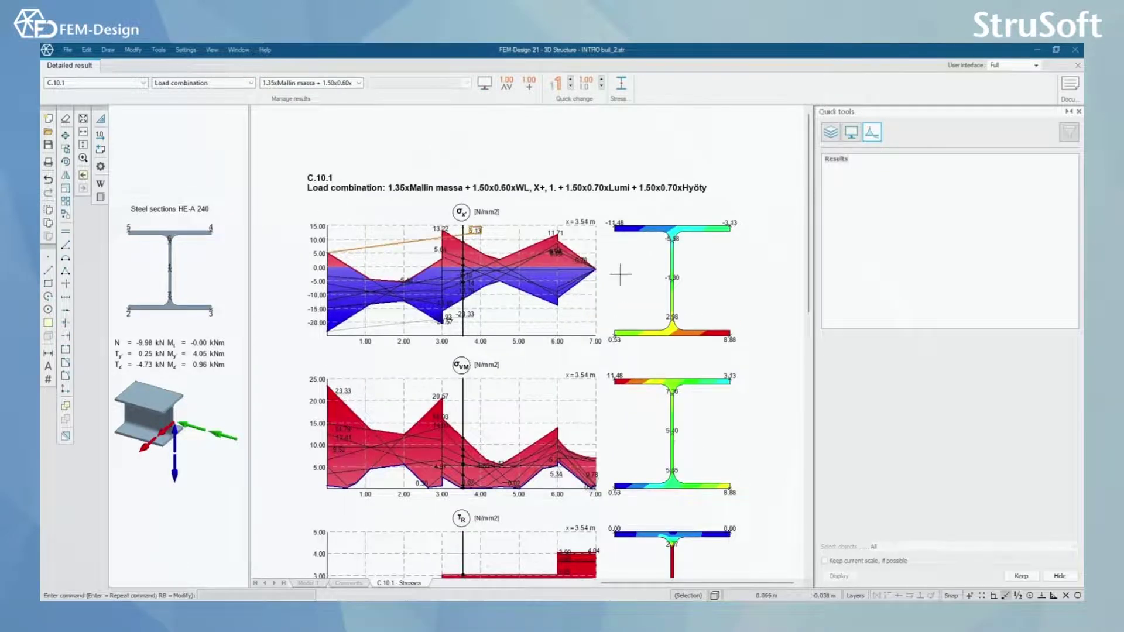
# - Close the detailed stresses sheet, collapse Bar stresses, and show all hidden elements again
pyautogui.click(1078, 65)
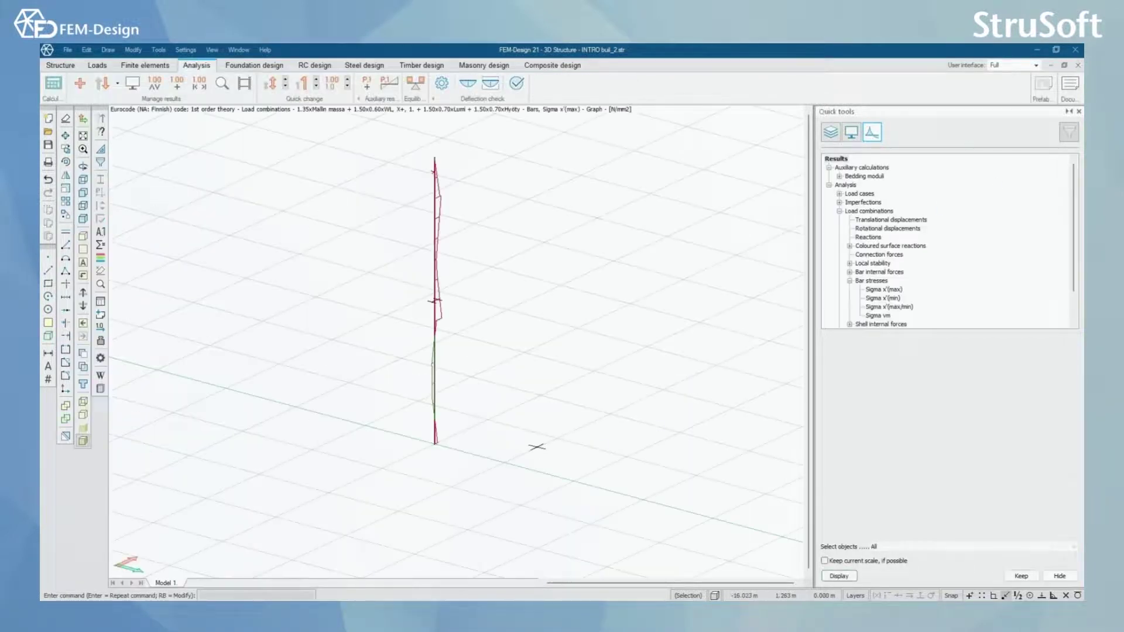
pyautogui.click(849, 281)
pyautogui.rightClick(555, 279)
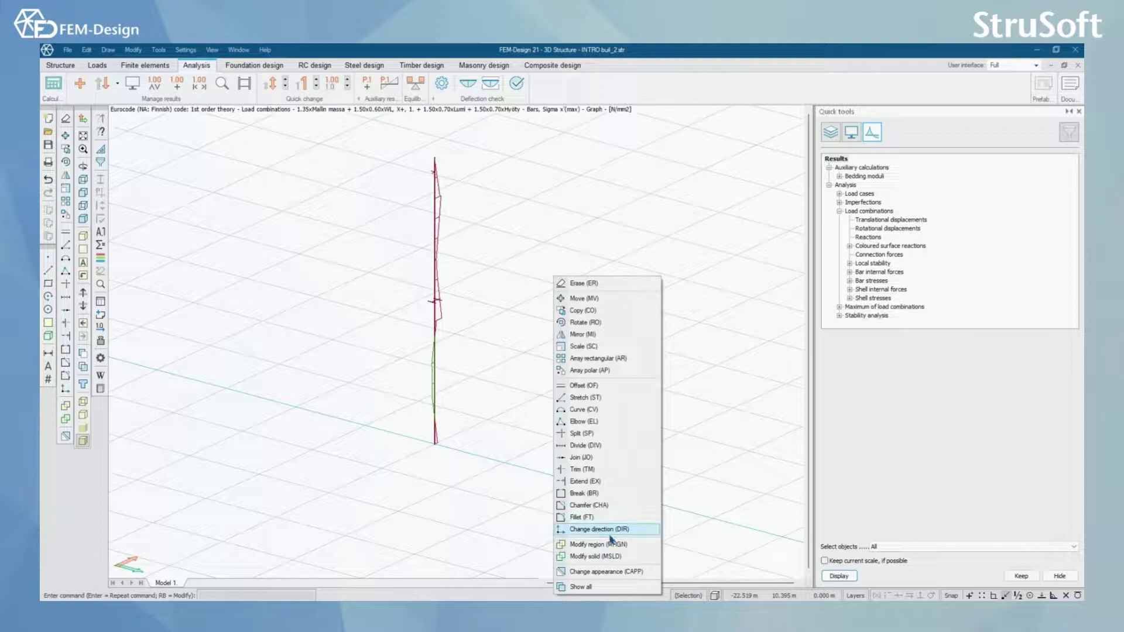
pyautogui.click(576, 586)
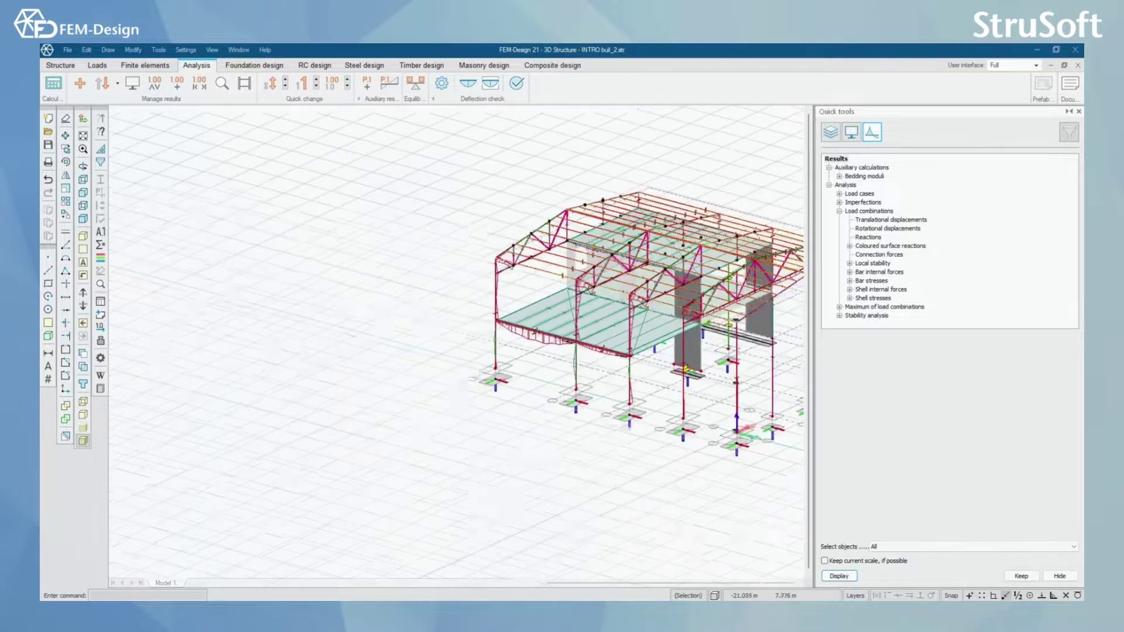